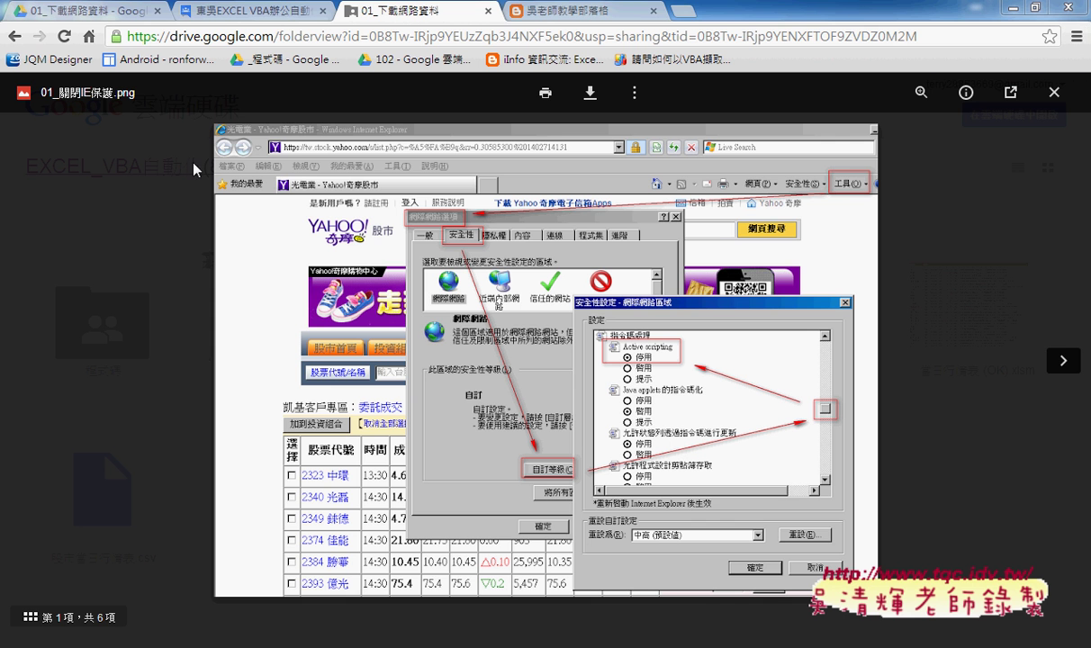
Open Chrome's 內容設定... dialog via 設定 and 顯示進階設定....
{"action": "left_click", "coordinate": [1075, 37]}
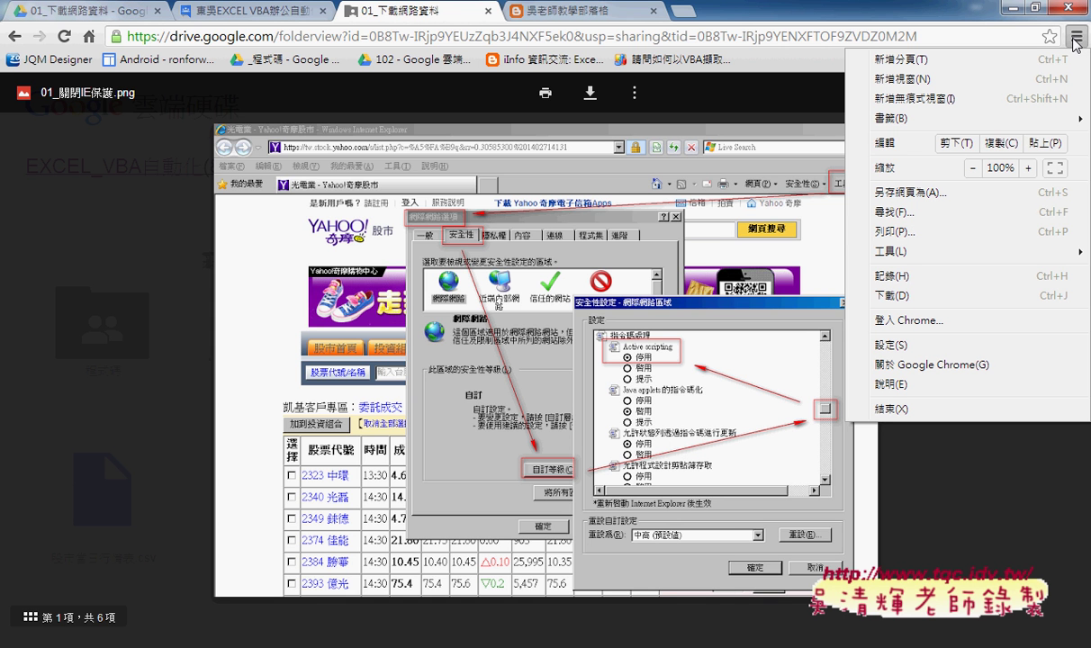
{"action": "left_click", "coordinate": [898, 349]}
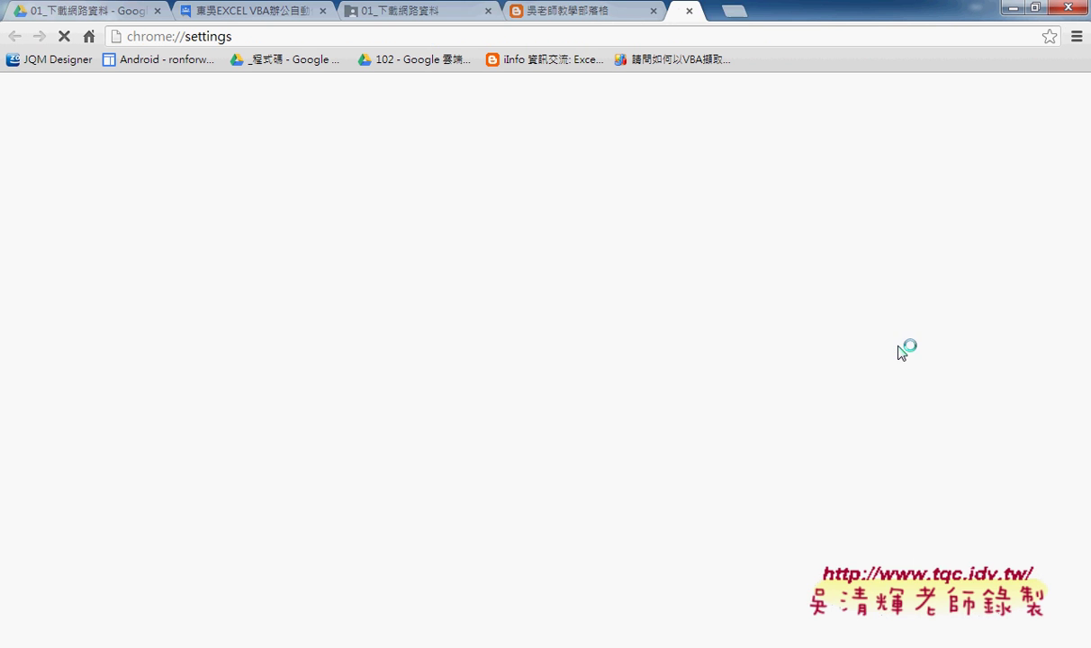
{"action": "scroll", "coordinate": [599, 350], "scroll_direction": "down", "scroll_amount": 3}
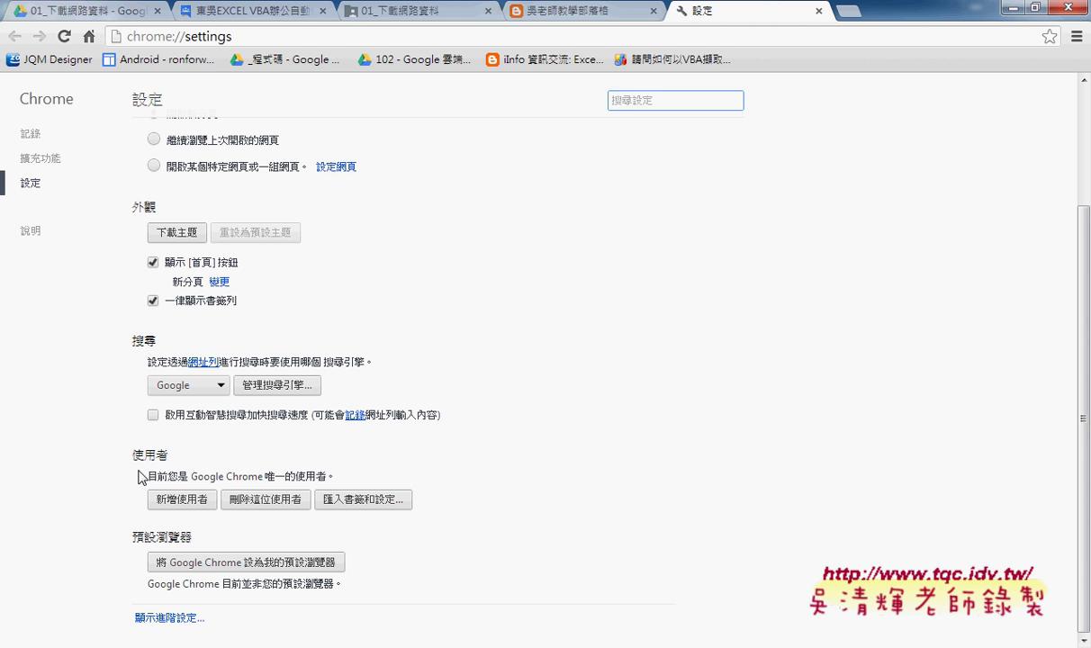
{"action": "left_click", "coordinate": [173, 620]}
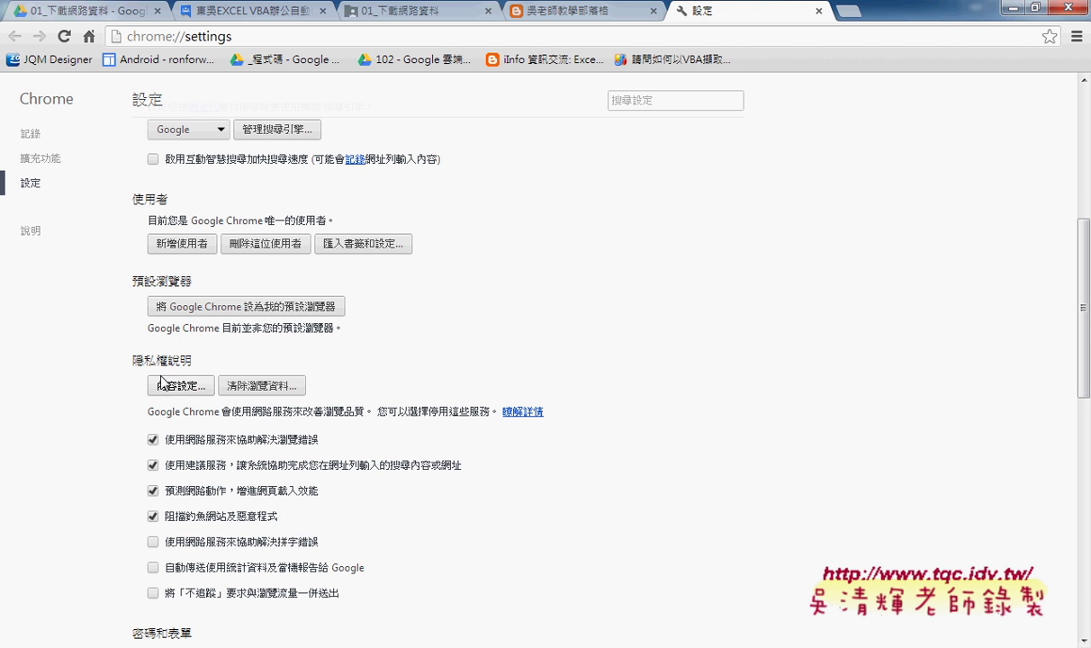
{"action": "left_click", "coordinate": [180, 385]}
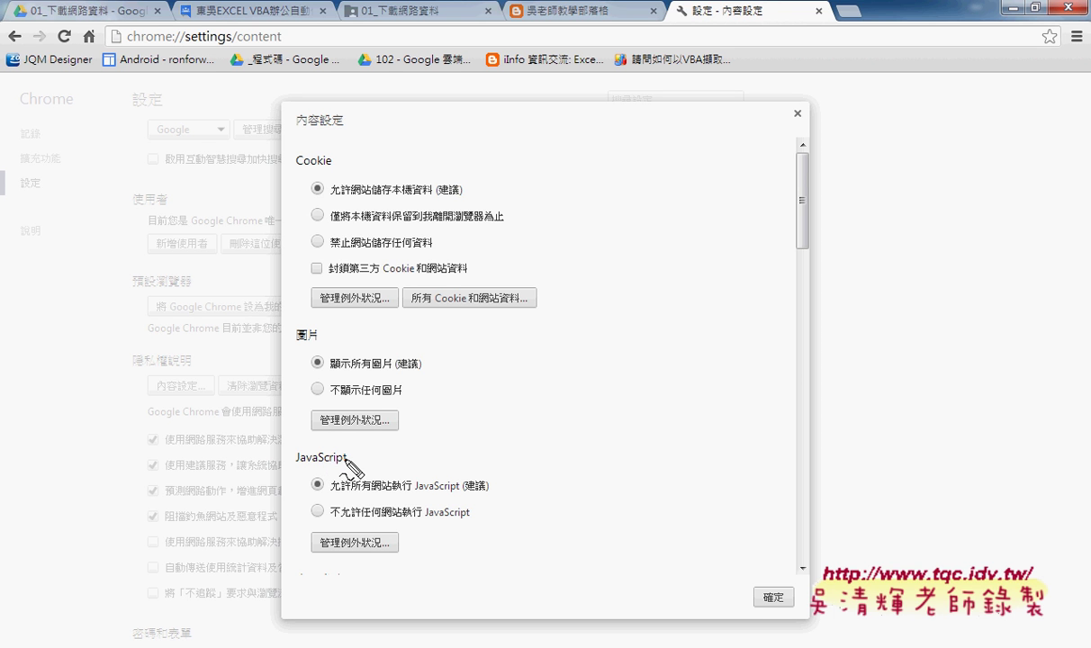
Drag within the Content settings dialog toward the JavaScript section, then dismiss with Escape.
{"action": "mouse_move", "coordinate": [145, 367]}
{"action": "left_mouse_down"}
{"action": "mouse_move", "coordinate": [191, 347]}
{"action": "mouse_move", "coordinate": [137, 367]}
{"action": "left_mouse_up"}
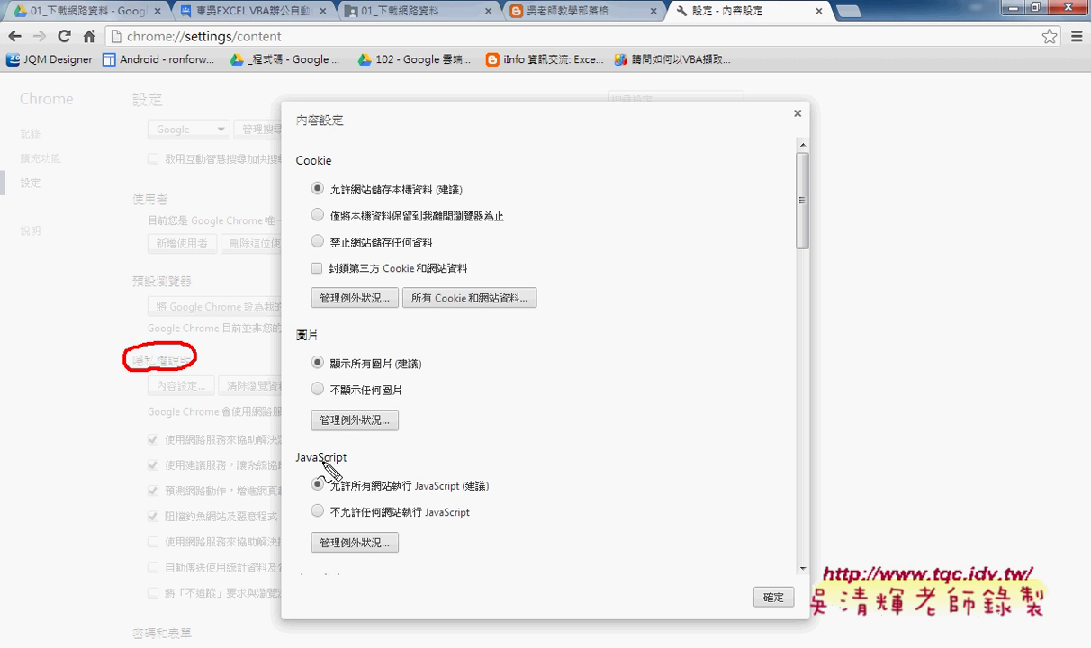
{"action": "mouse_move", "coordinate": [322, 461]}
{"action": "left_mouse_down"}
{"action": "mouse_move", "coordinate": [365, 434]}
{"action": "mouse_move", "coordinate": [311, 461]}
{"action": "left_mouse_up"}
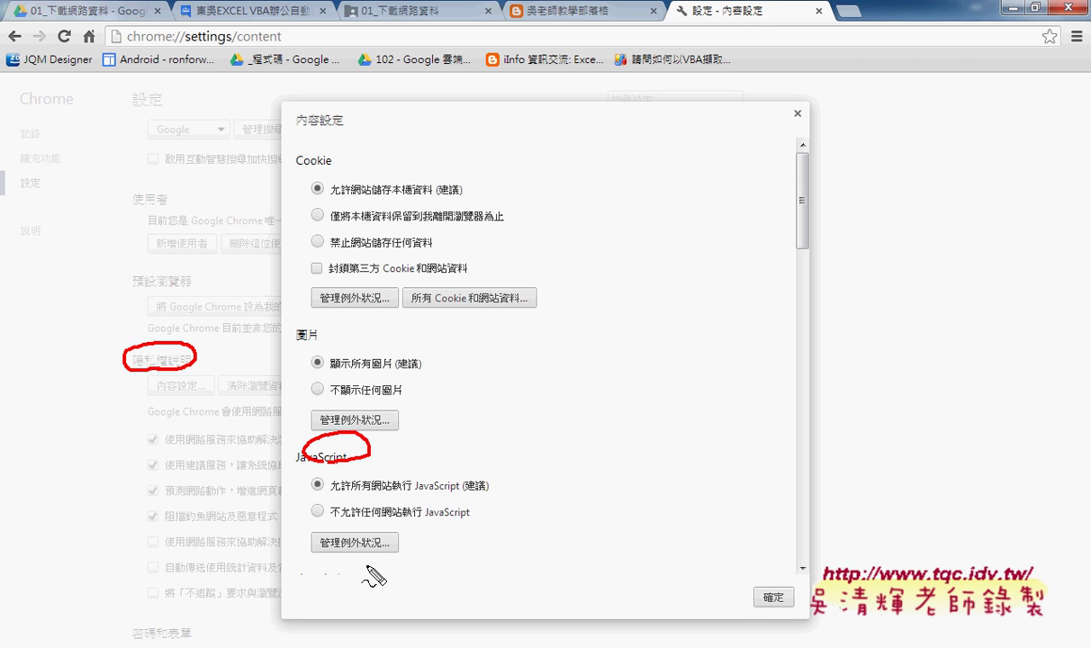
{"action": "left_click_drag", "start_coordinate": [364, 550], "coordinate": [357, 560]}
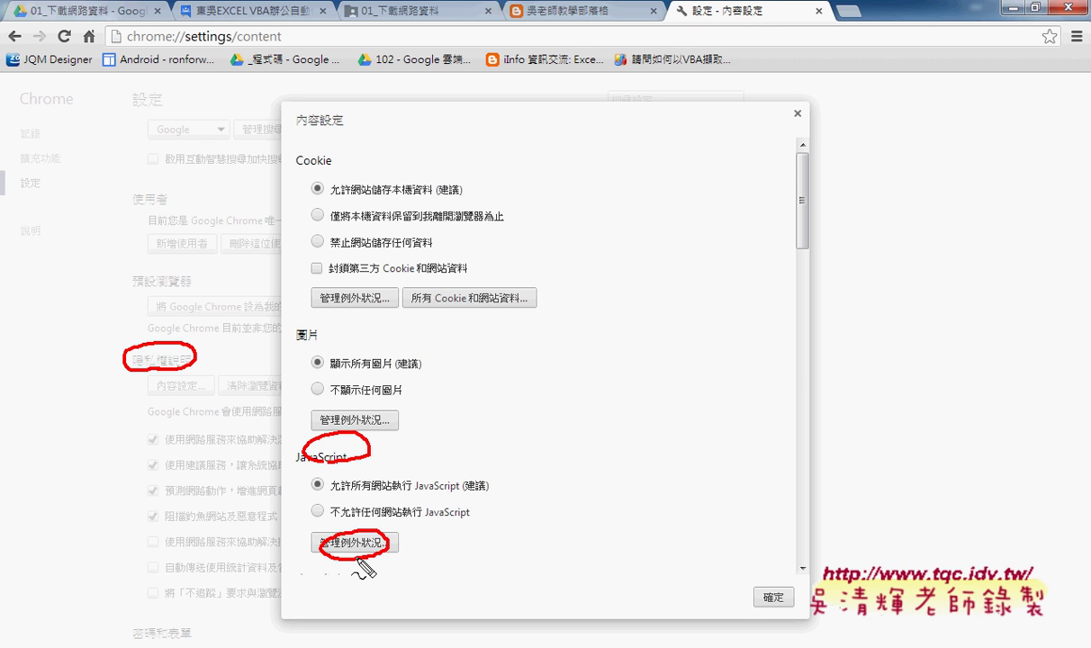
{"action": "key", "text": "Escape"}
Open the JavaScript 管理例外狀況... list and show the 行為 dropdown's 允許 and 封鎖 choices.
{"action": "left_click", "coordinate": [360, 541]}
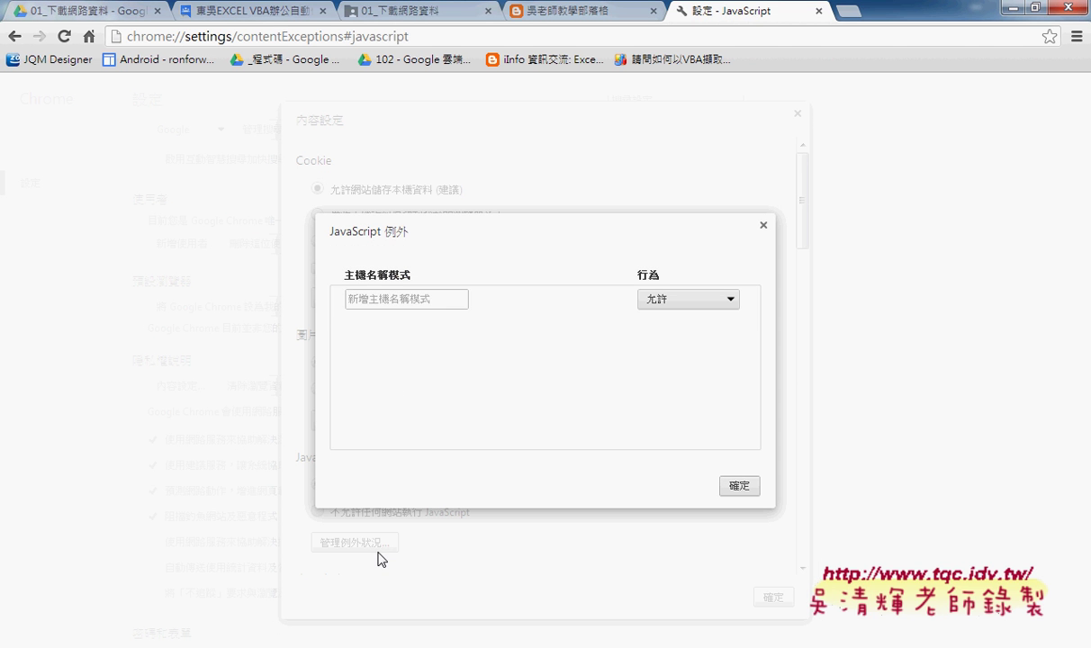
{"action": "left_click", "coordinate": [714, 299]}
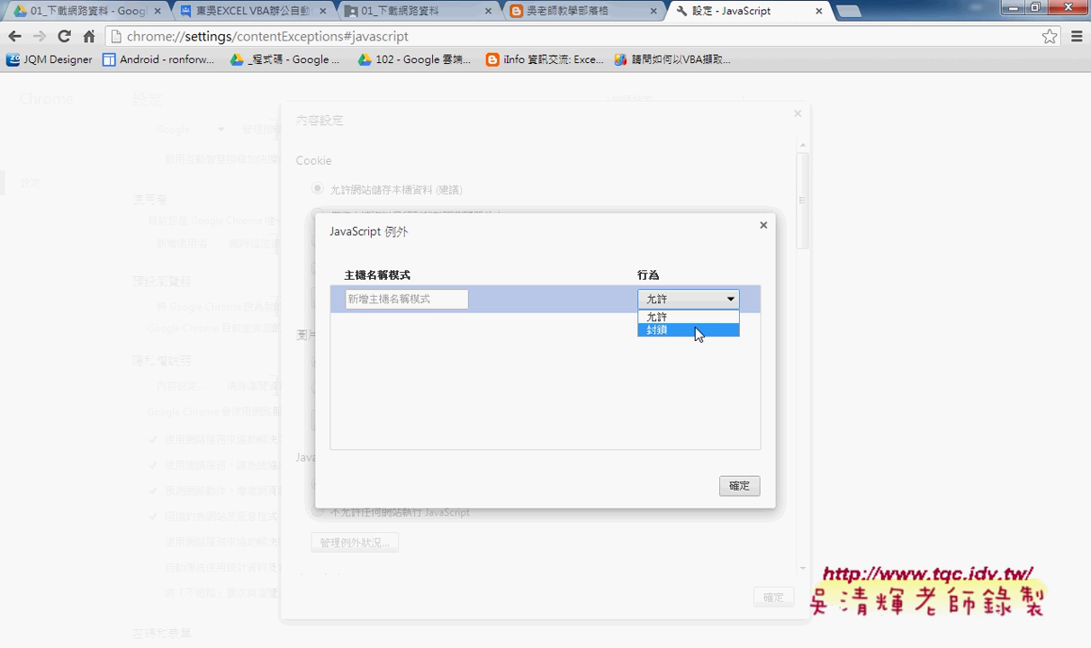
Set the JavaScript exception to 封鎖, close both settings dialogs, and minimize Chrome.
{"action": "left_click", "coordinate": [699, 331]}
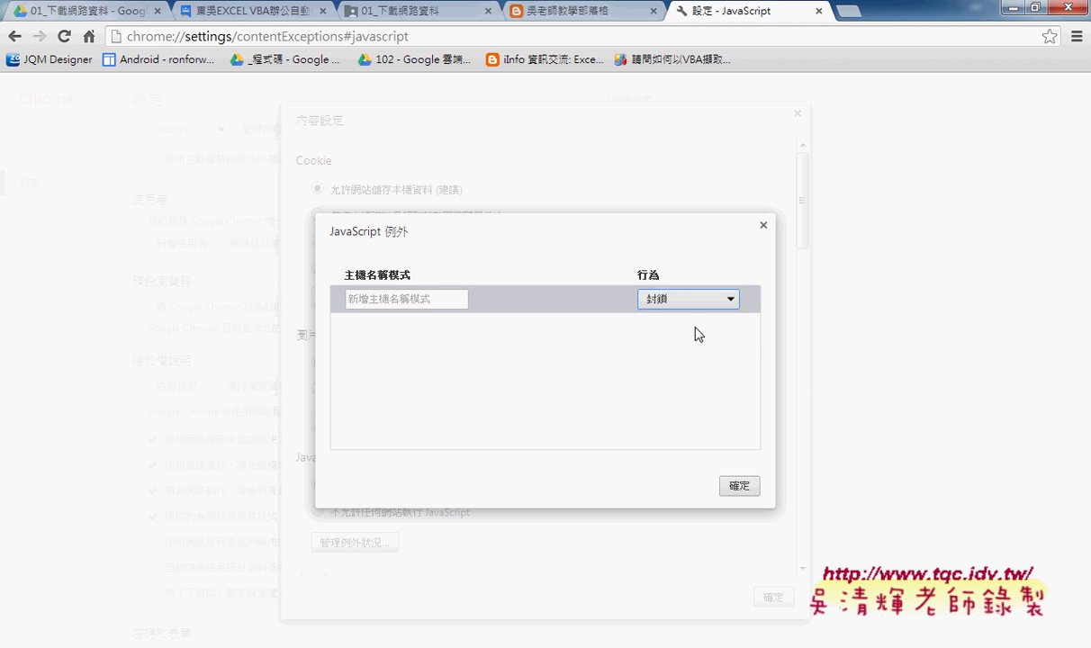
{"action": "left_click", "coordinate": [418, 302]}
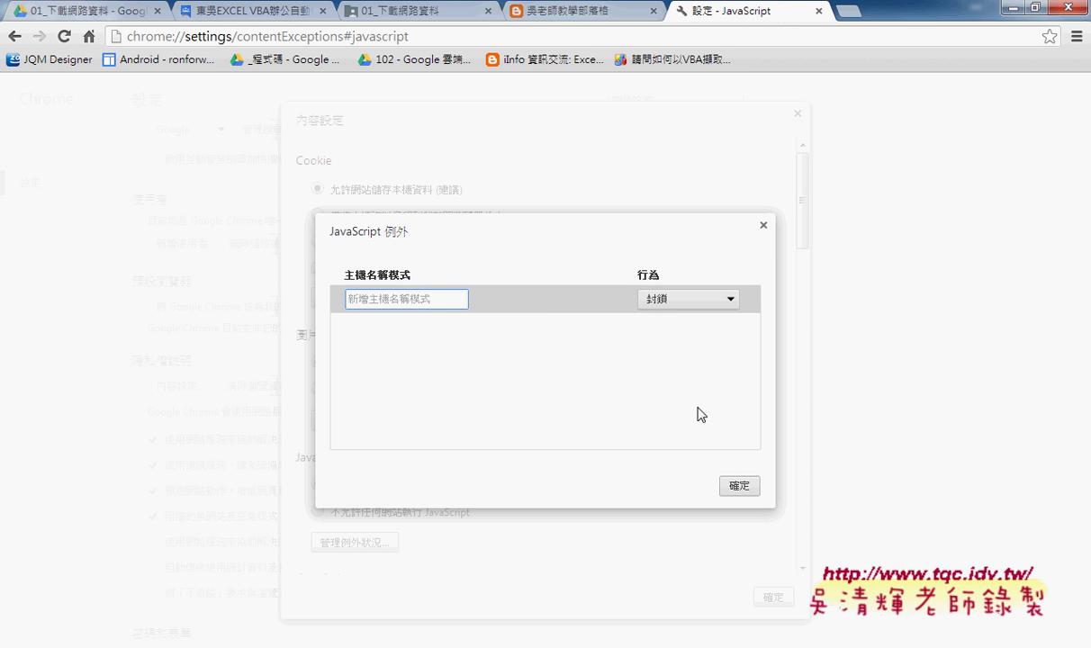
{"action": "left_click", "coordinate": [763, 225]}
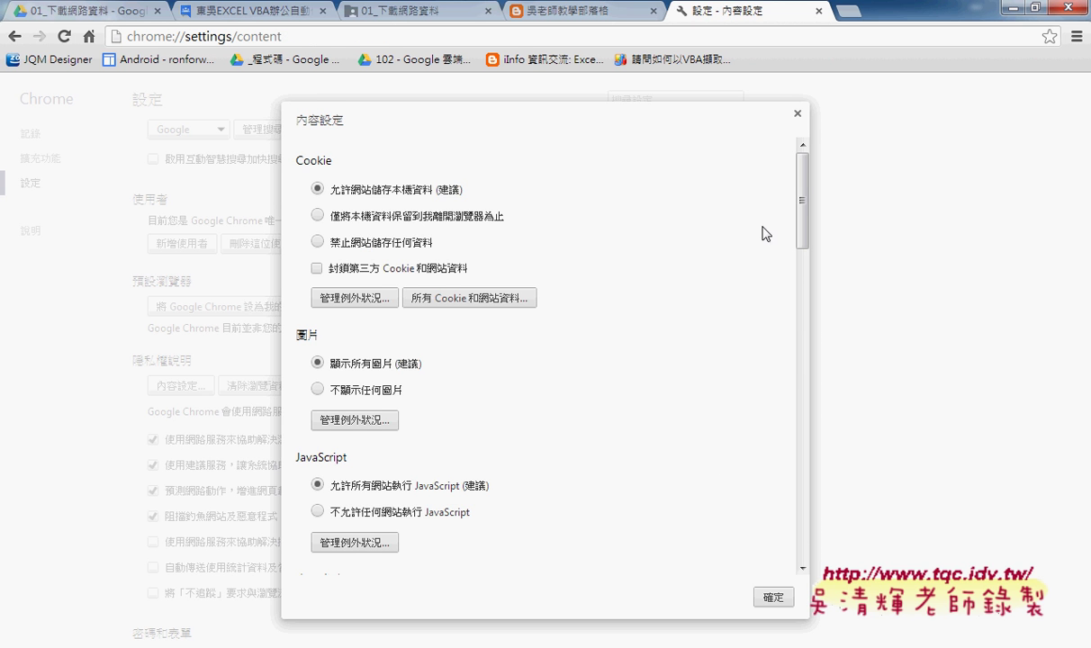
{"action": "left_click", "coordinate": [798, 115]}
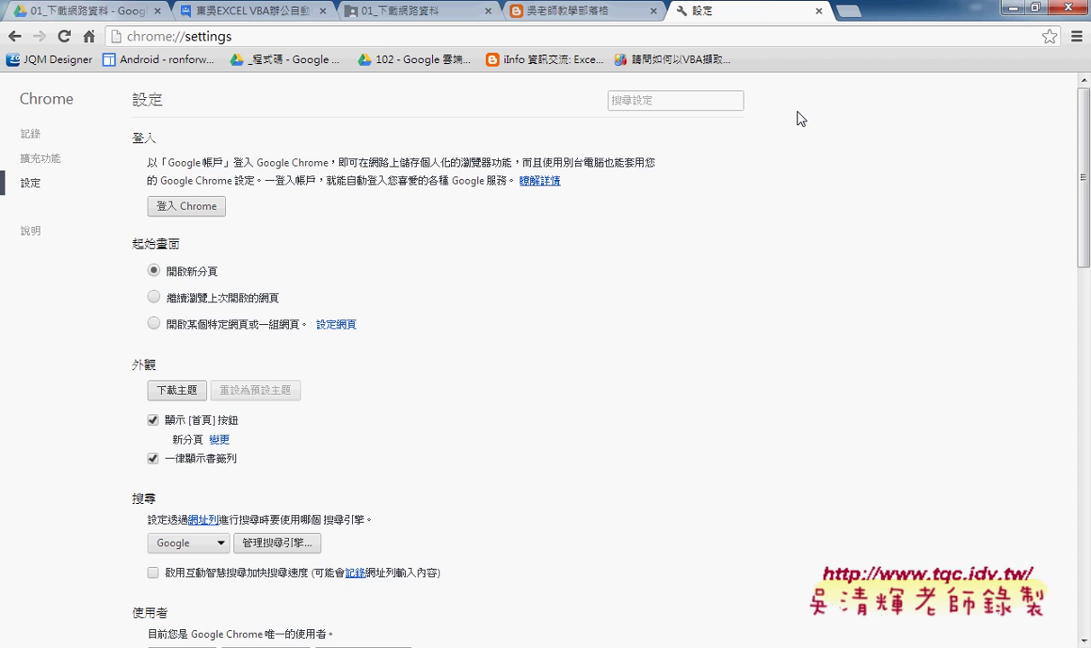
{"action": "left_click", "coordinate": [1009, 9]}
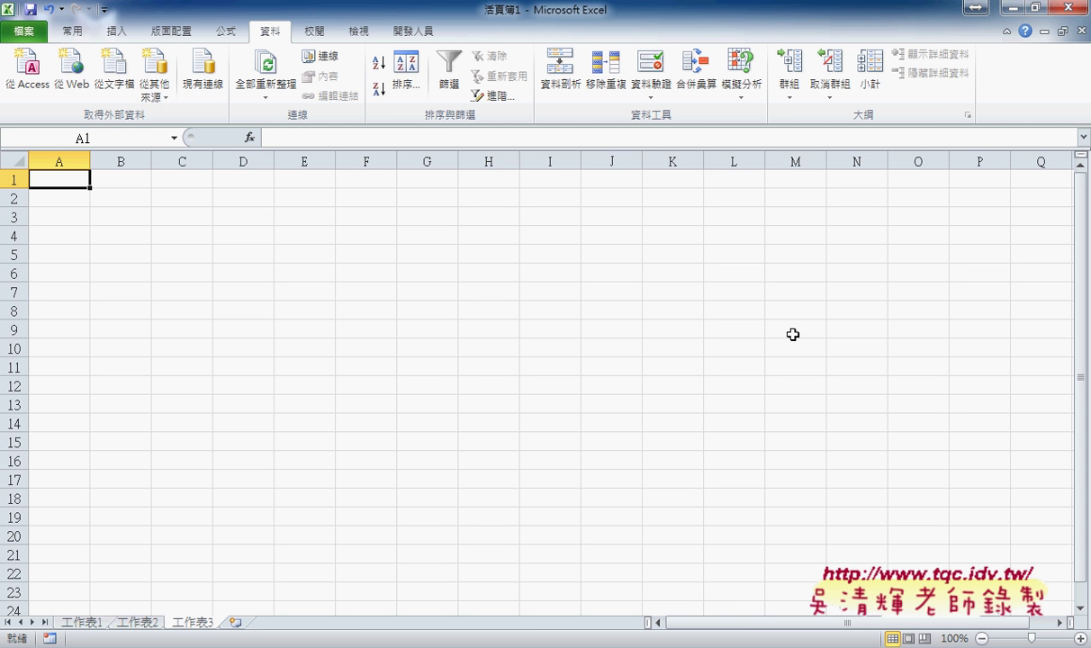
Start recording a macro named 下載 from the 開發人員 tab's 錄製巨集.
{"action": "left_click", "coordinate": [411, 34]}
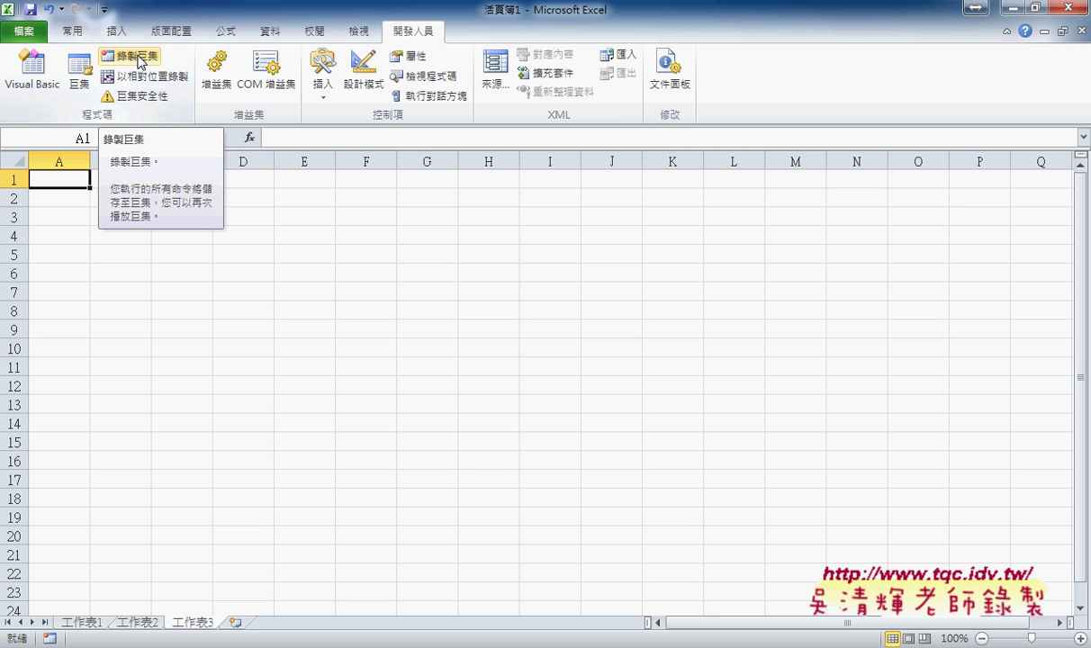
{"action": "left_click", "coordinate": [137, 59]}
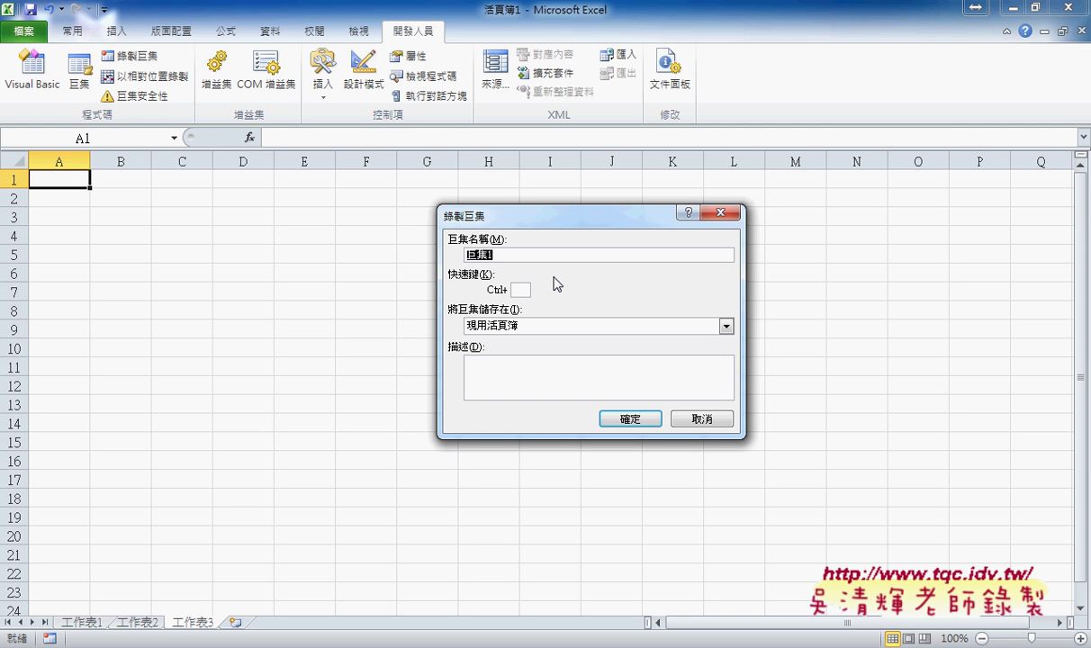
{"action": "type", "text": "ㄒㄧㄚˋ"}
{"action": "type", "text": "ㄉㄞˋ"}
{"action": "key", "text": "Left"}
{"action": "key", "text": "Left"}
{"action": "left_click", "coordinate": [627, 420]}
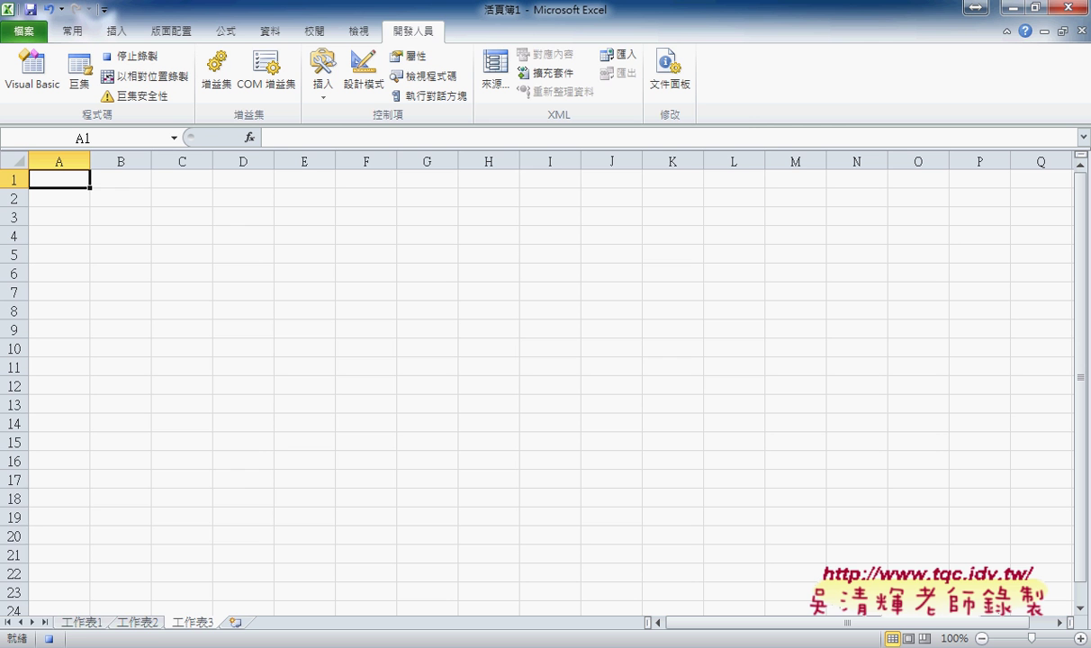
Copy the Yahoo stock page URL from the browser, then hide the browser.
{"action": "left_click", "coordinate": [138, 542]}
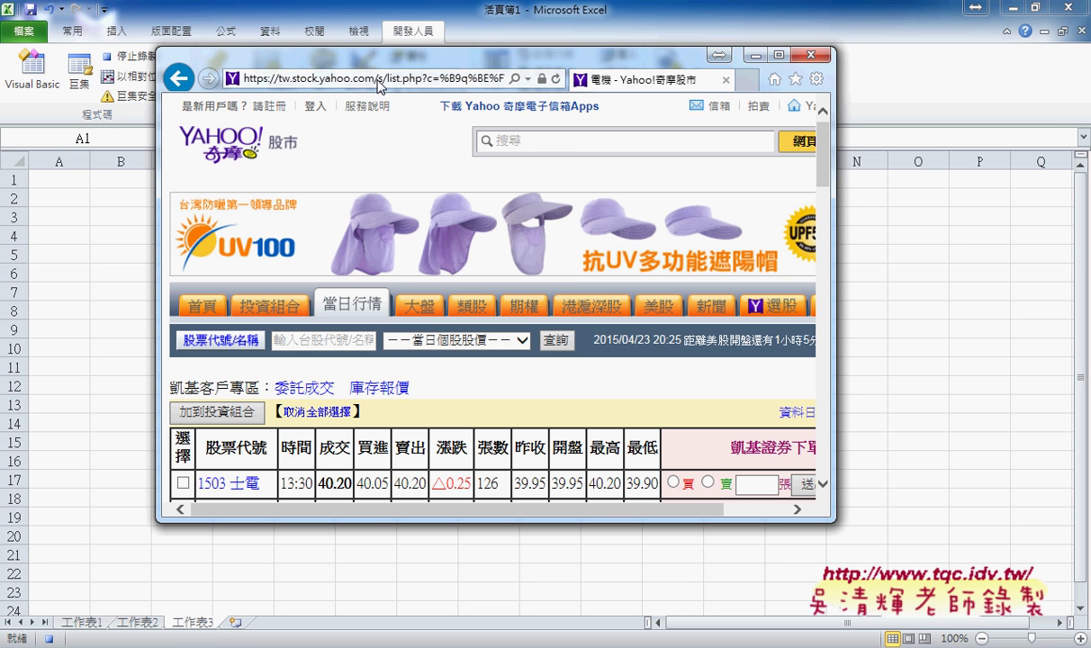
{"action": "left_click", "coordinate": [379, 81]}
{"action": "right_click", "coordinate": [360, 73]}
{"action": "left_click", "coordinate": [416, 136]}
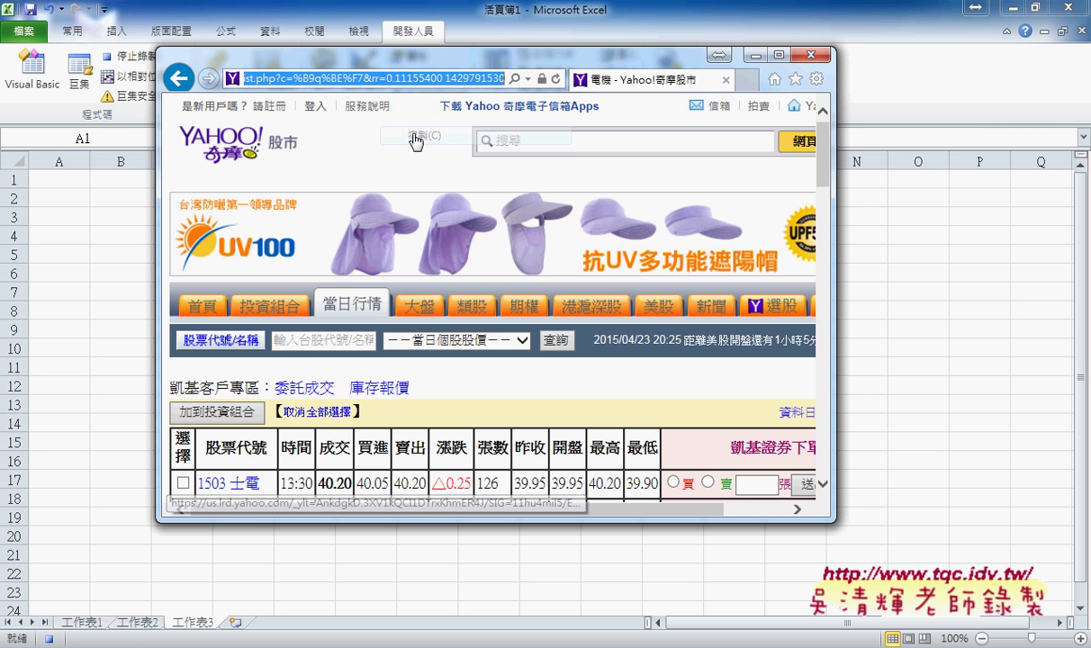
{"action": "left_click", "coordinate": [755, 55]}
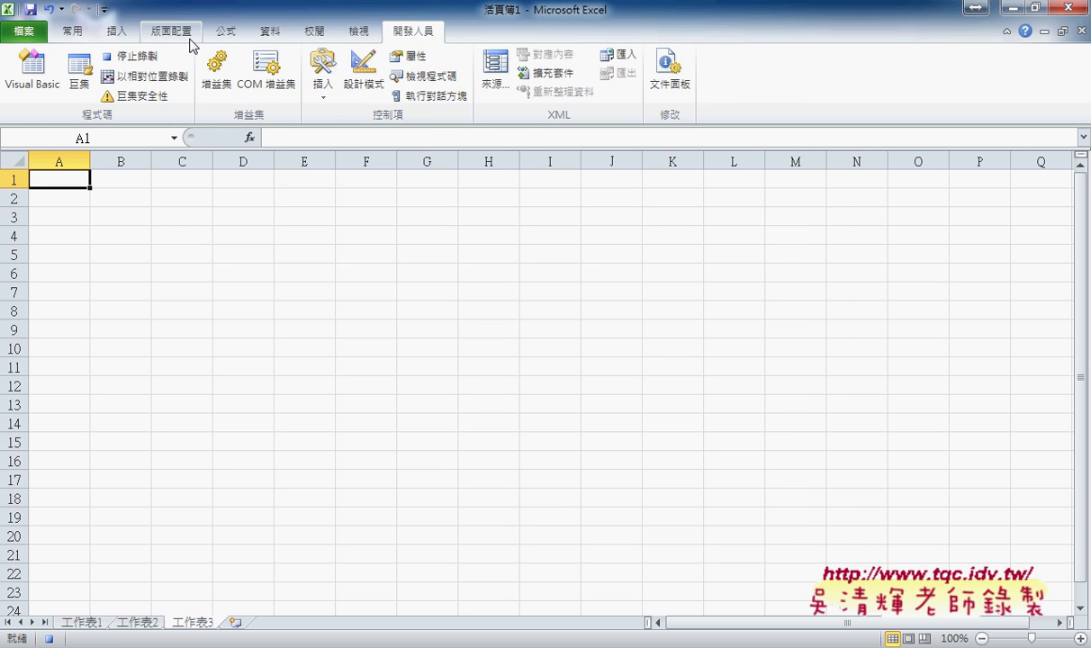
Create a New Web Query from the pasted Yahoo URL and choose the stock quote table for import.
{"action": "left_click", "coordinate": [270, 34]}
{"action": "left_click", "coordinate": [60, 81]}
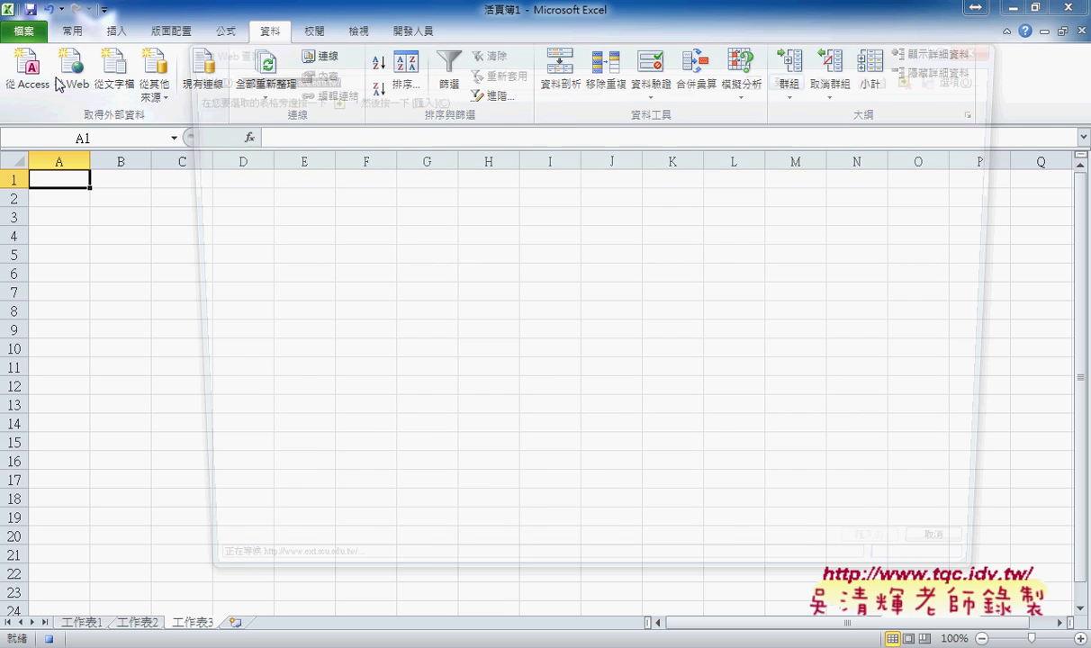
{"action": "right_click", "coordinate": [330, 78]}
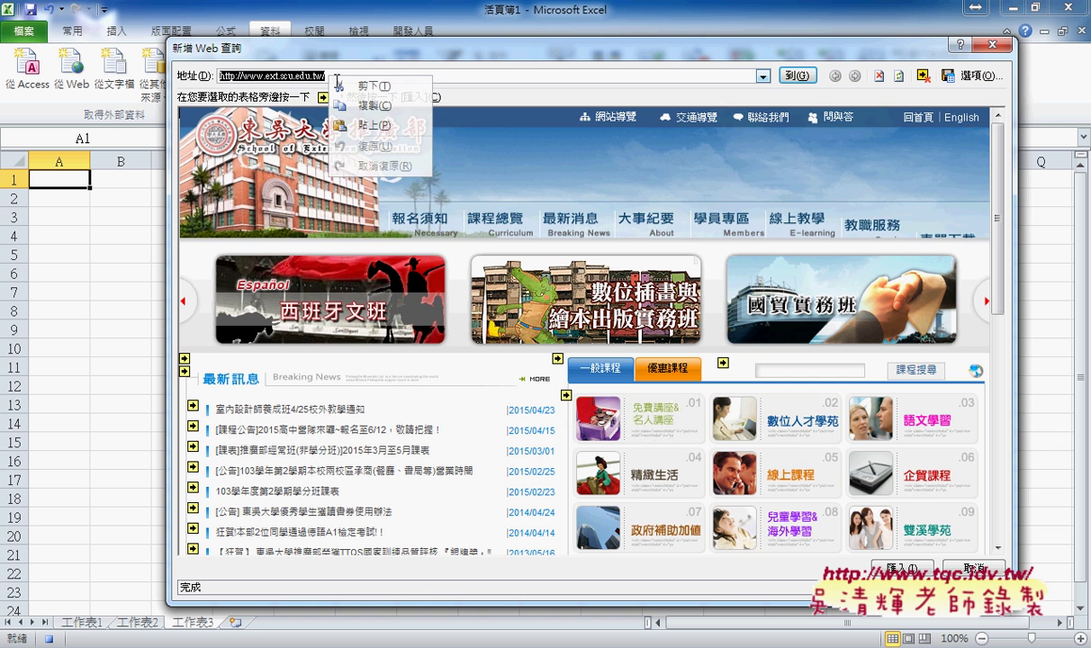
{"action": "left_click", "coordinate": [364, 126]}
{"action": "key", "text": "Return"}
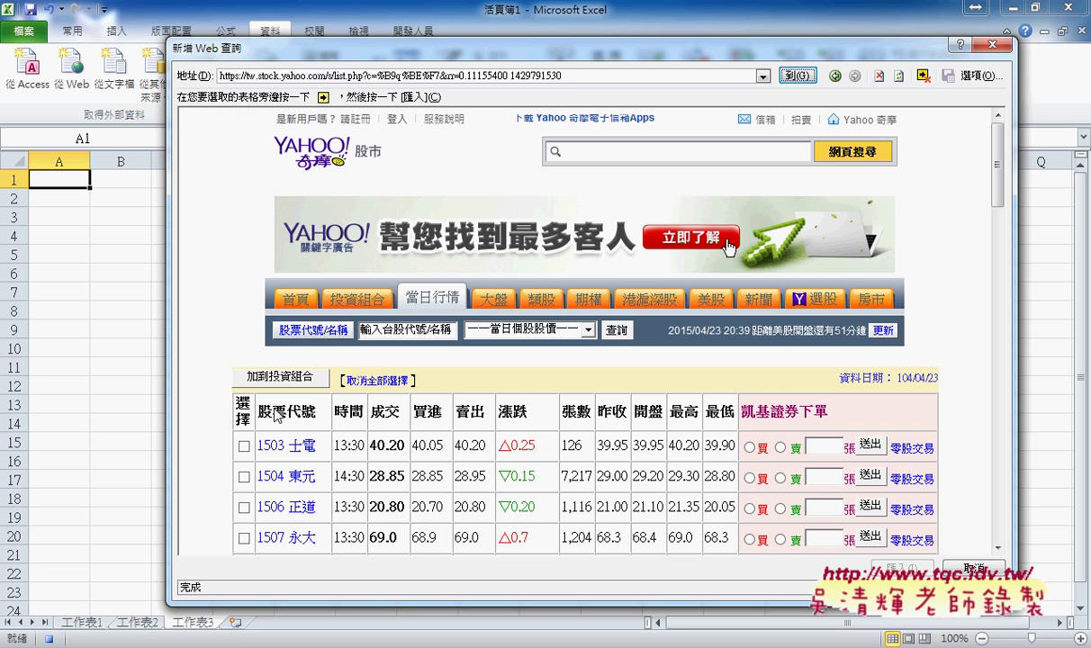
{"action": "left_click", "coordinate": [217, 397]}
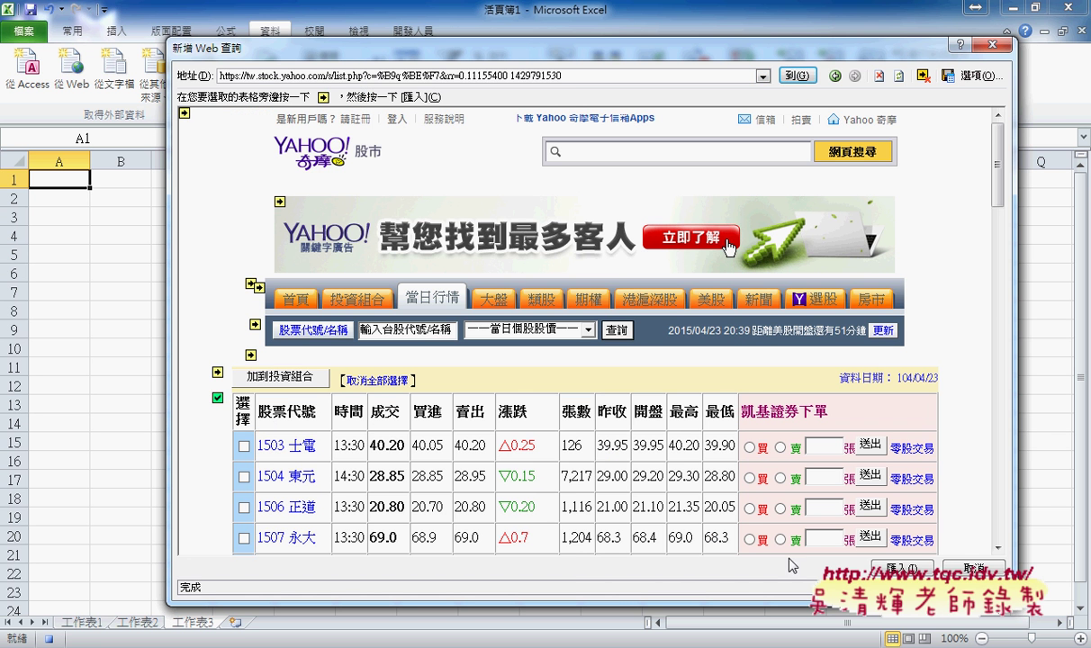
{"action": "left_click", "coordinate": [896, 569]}
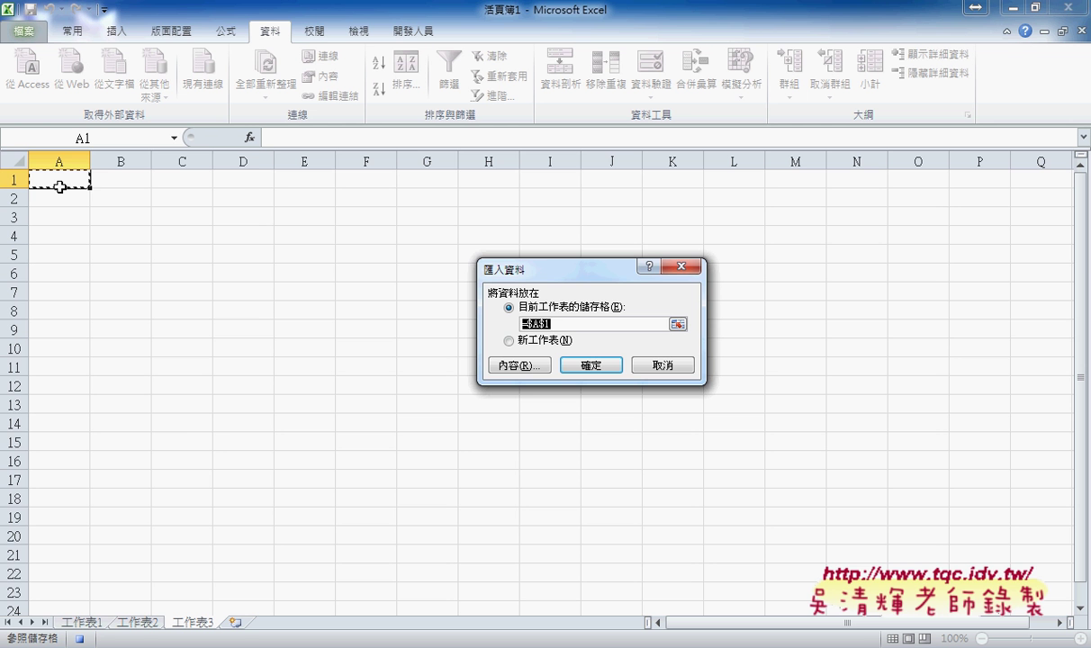
Import the table at =$A$1, delete the empty 選擇 column A, and select columns A–L.
{"action": "left_click", "coordinate": [604, 368]}
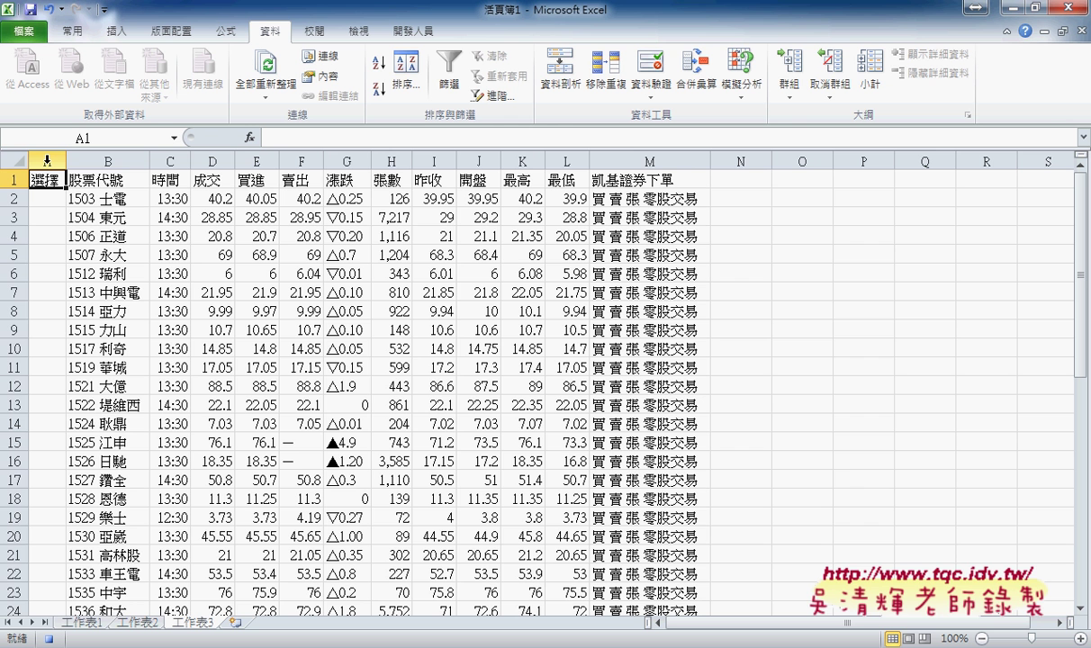
{"action": "left_click", "coordinate": [47, 160]}
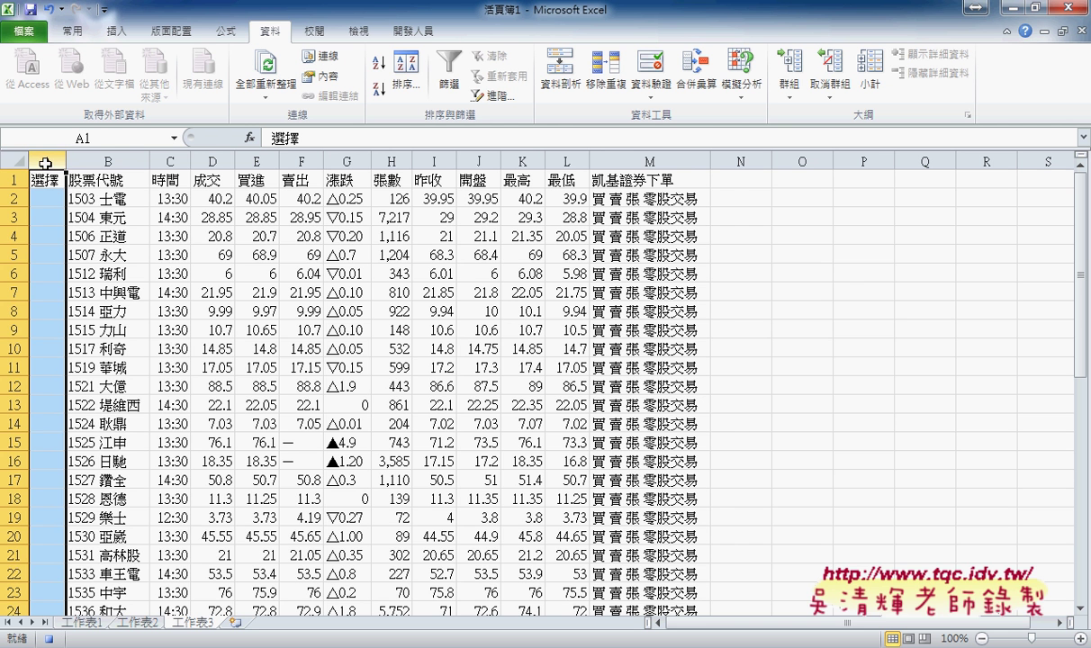
{"action": "right_click", "coordinate": [60, 255]}
{"action": "left_click", "coordinate": [102, 389]}
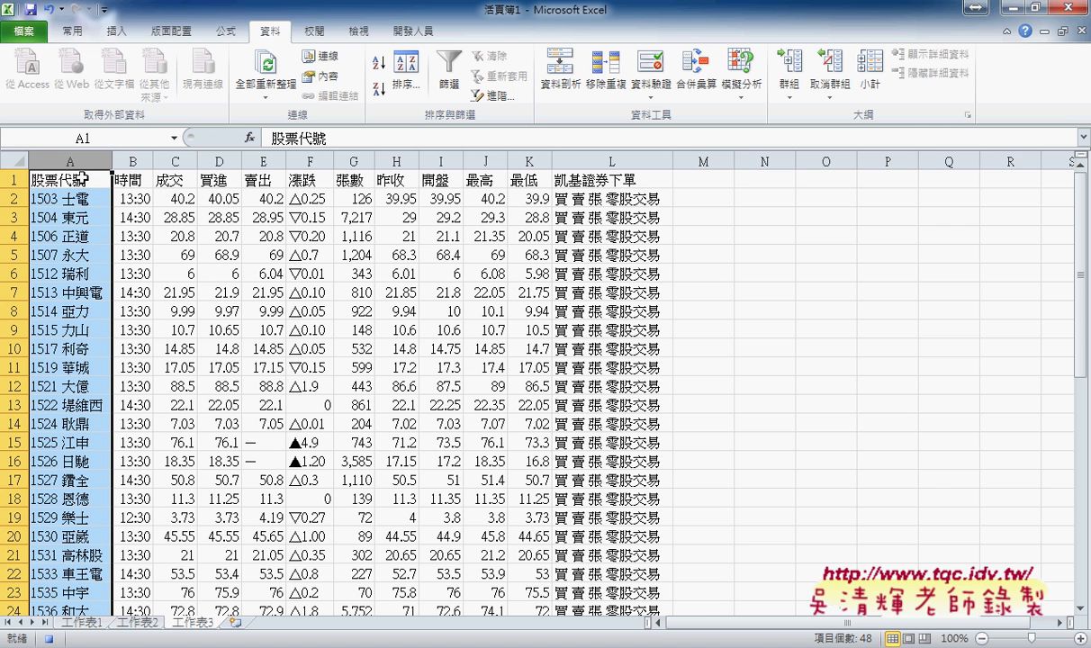
{"action": "left_click_drag", "start_coordinate": [81, 157], "coordinate": [613, 151]}
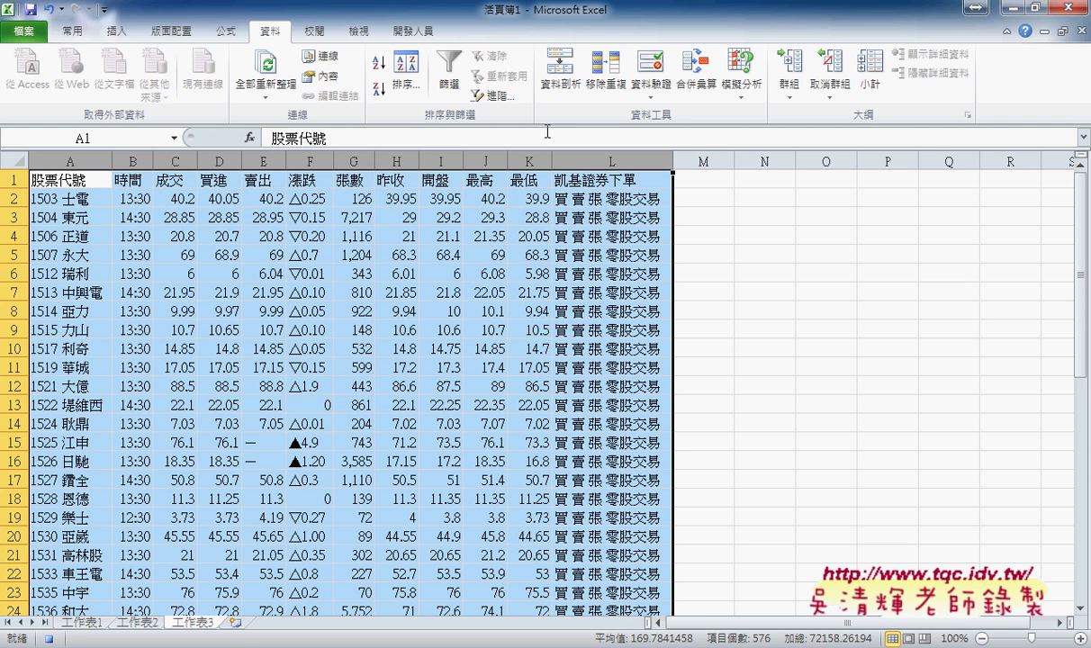
AutoFit columns A–L, return to A1, and stop recording the 下載 macro.
{"action": "left_click", "coordinate": [74, 33]}
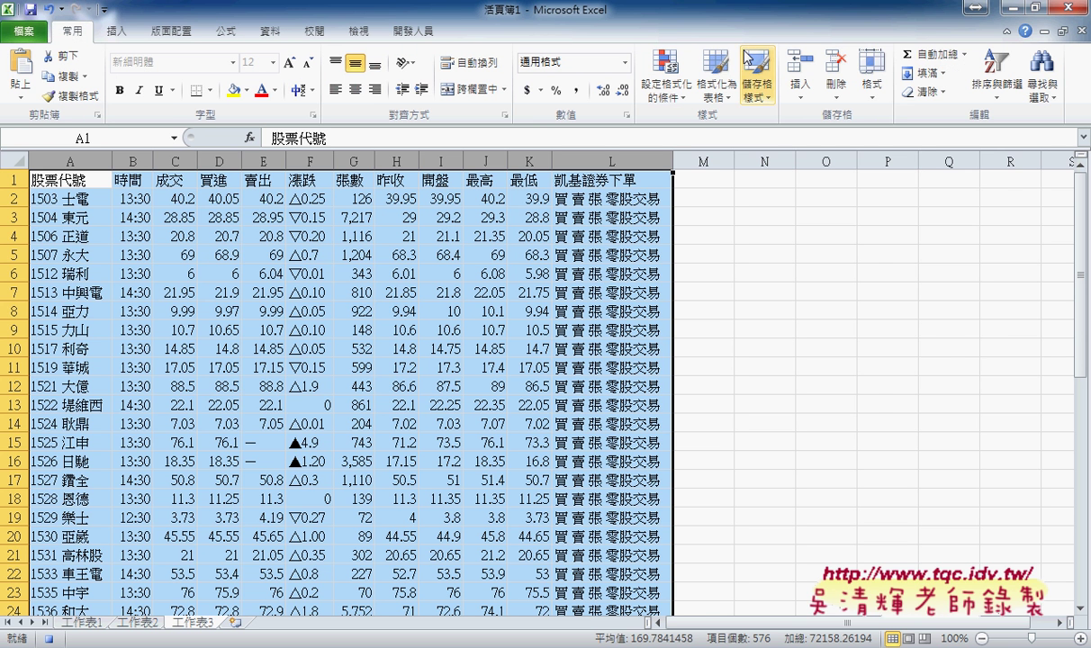
{"action": "left_click", "coordinate": [873, 90]}
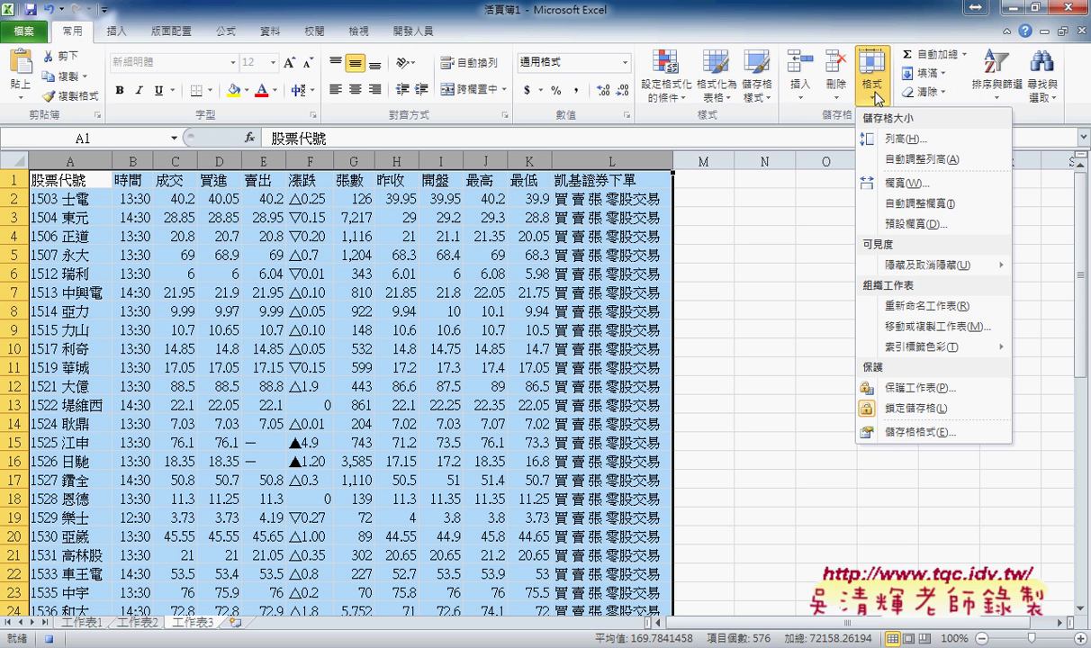
{"action": "left_click", "coordinate": [902, 206]}
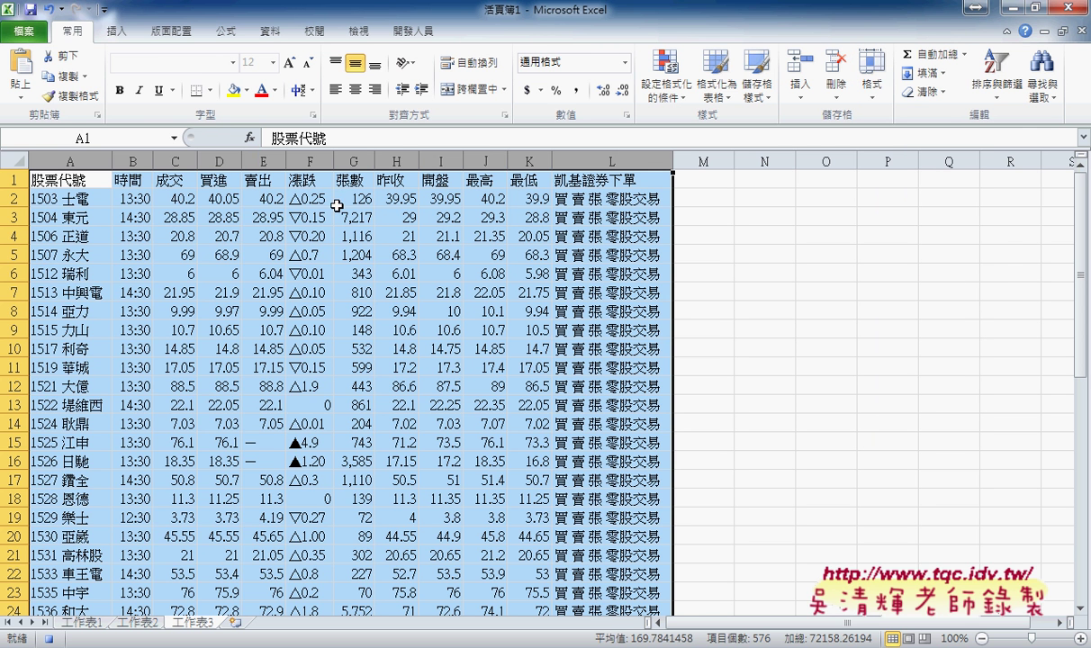
{"action": "left_click", "coordinate": [79, 182]}
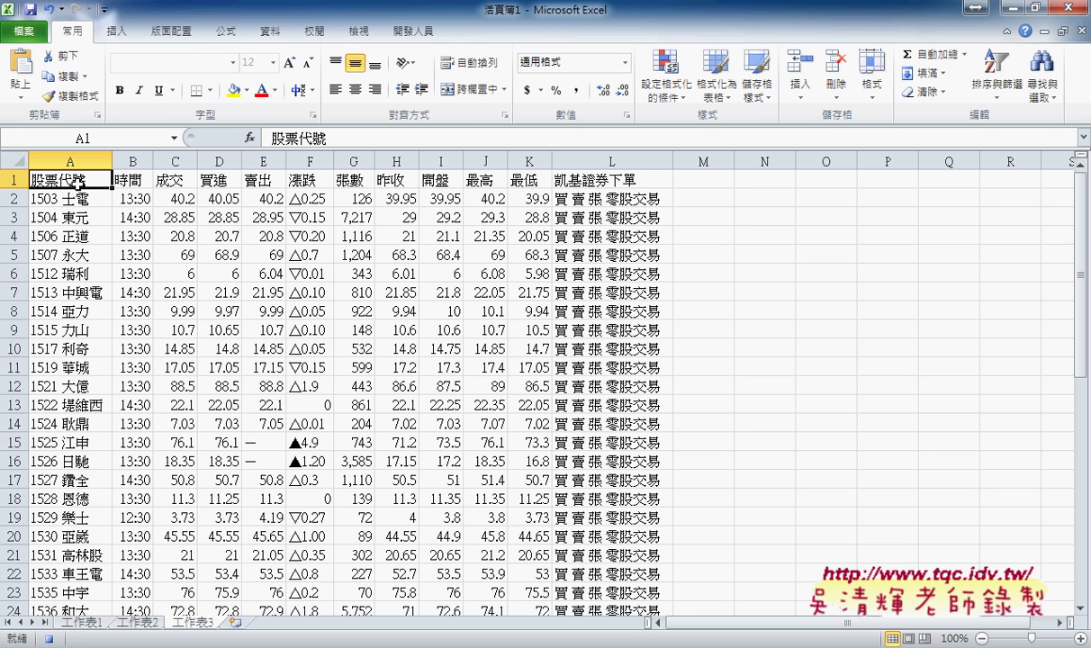
{"action": "left_click", "coordinate": [400, 33]}
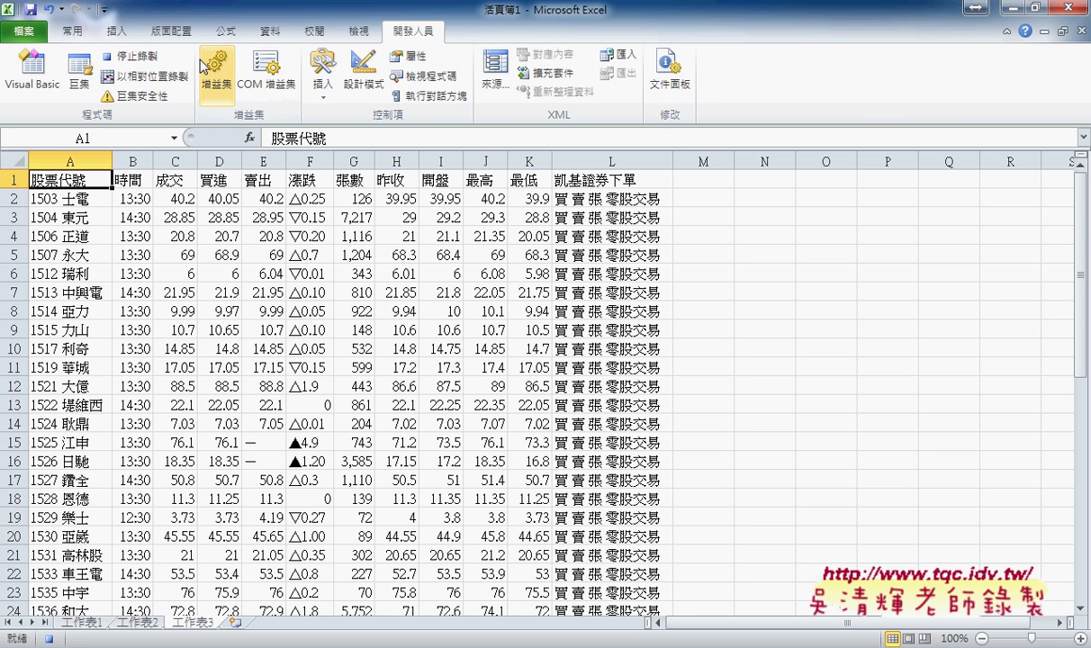
{"action": "left_click", "coordinate": [144, 57]}
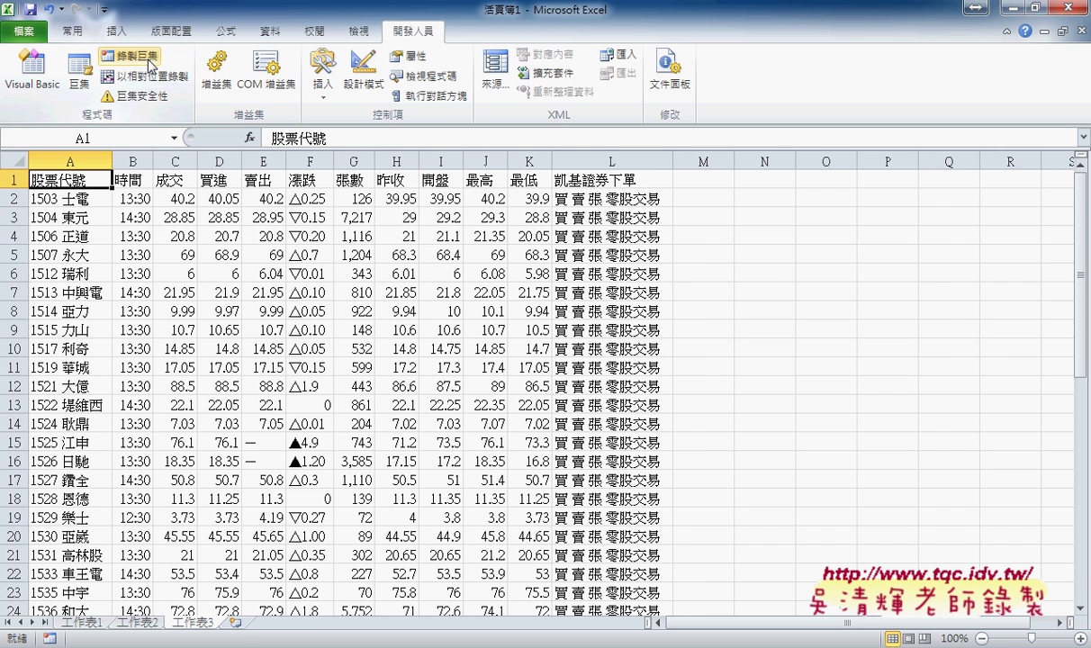
Add new sheet 工作表4 and run the 下載 macro on it.
{"action": "left_click", "coordinate": [237, 623]}
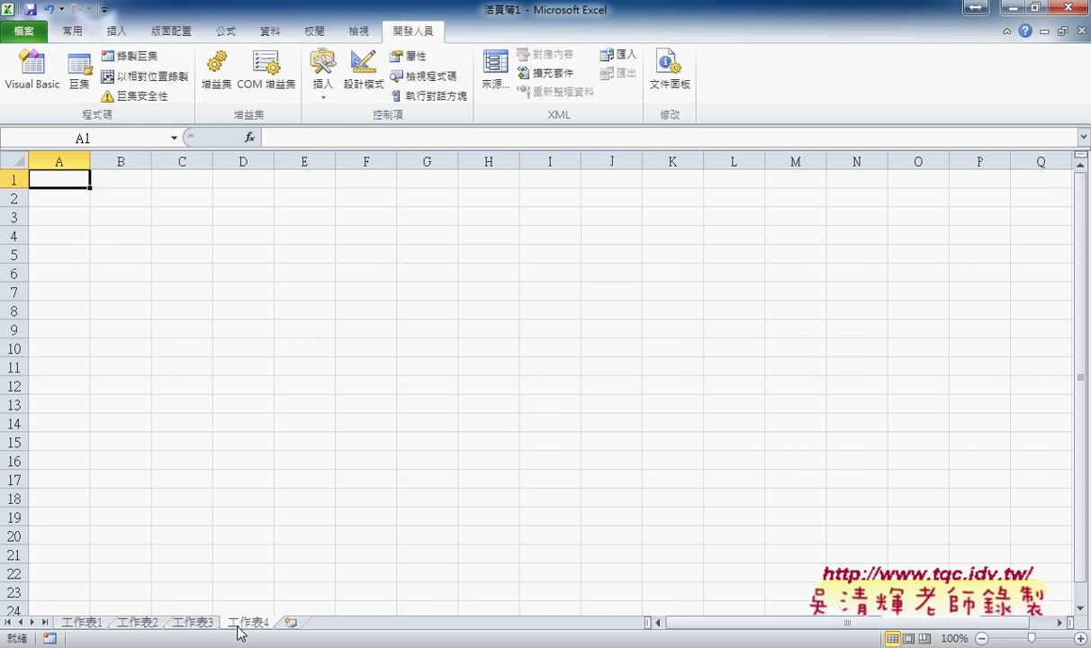
{"action": "left_click", "coordinate": [79, 72]}
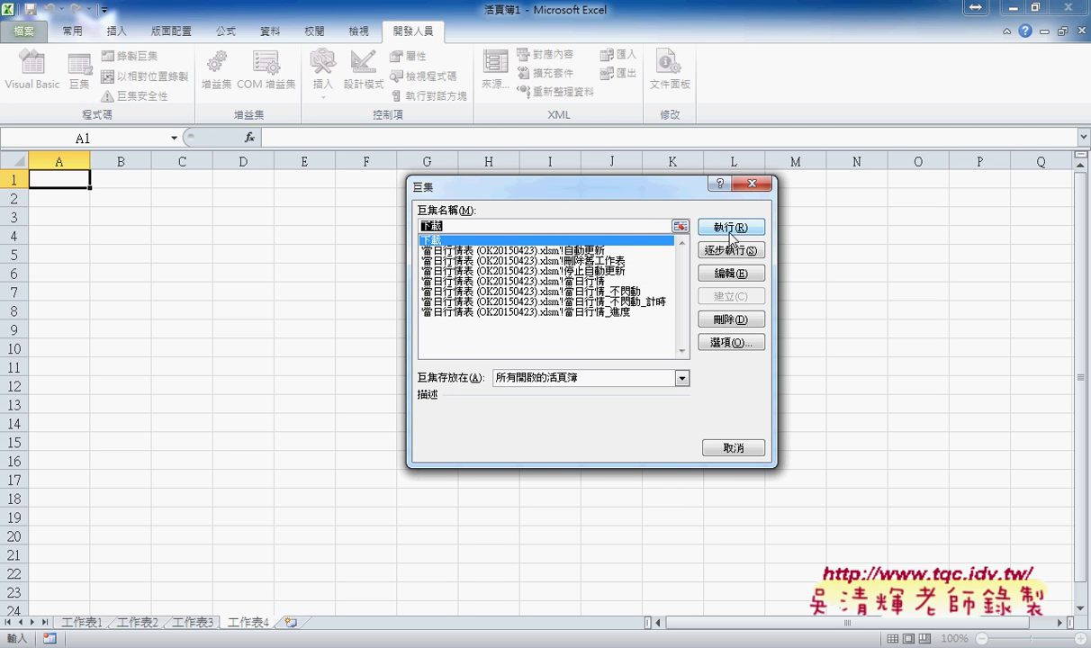
{"action": "left_click_drag", "start_coordinate": [617, 183], "coordinate": [818, 86]}
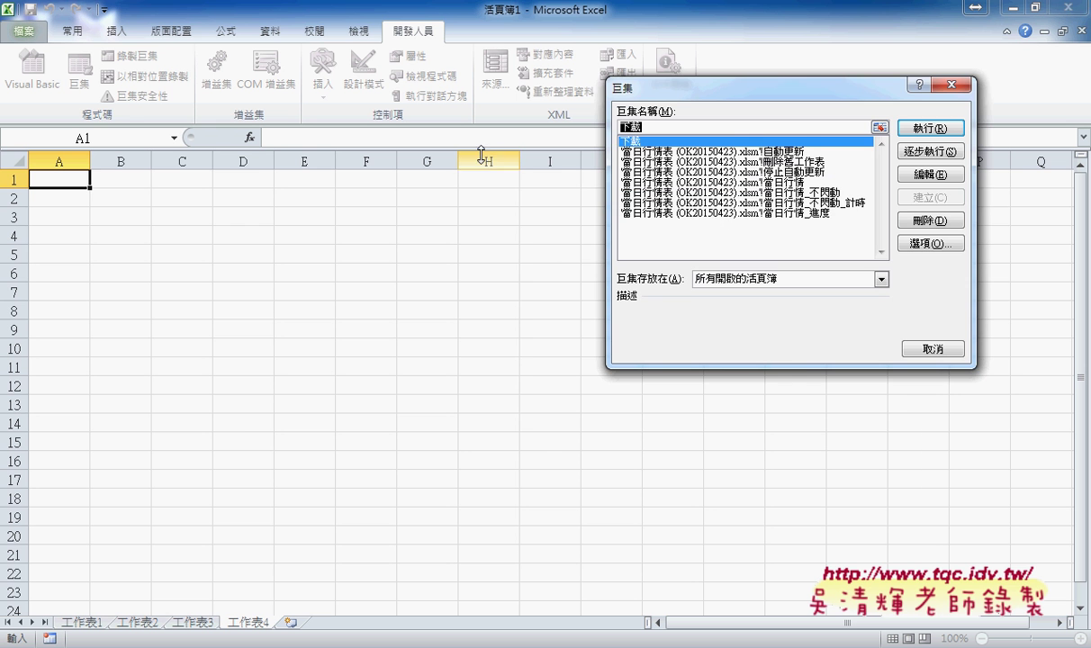
{"action": "left_click", "coordinate": [918, 129]}
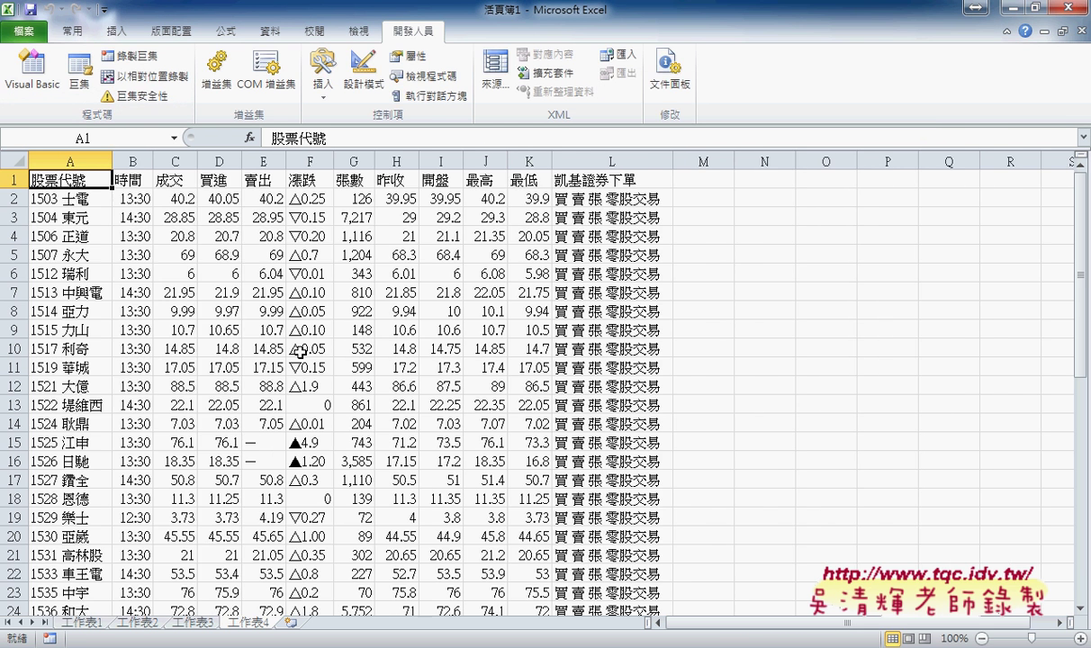
Add sheet 工作表5, run 下載 on it, then open the macro's code with Step Into.
{"action": "left_click", "coordinate": [289, 624]}
{"action": "left_click", "coordinate": [76, 80]}
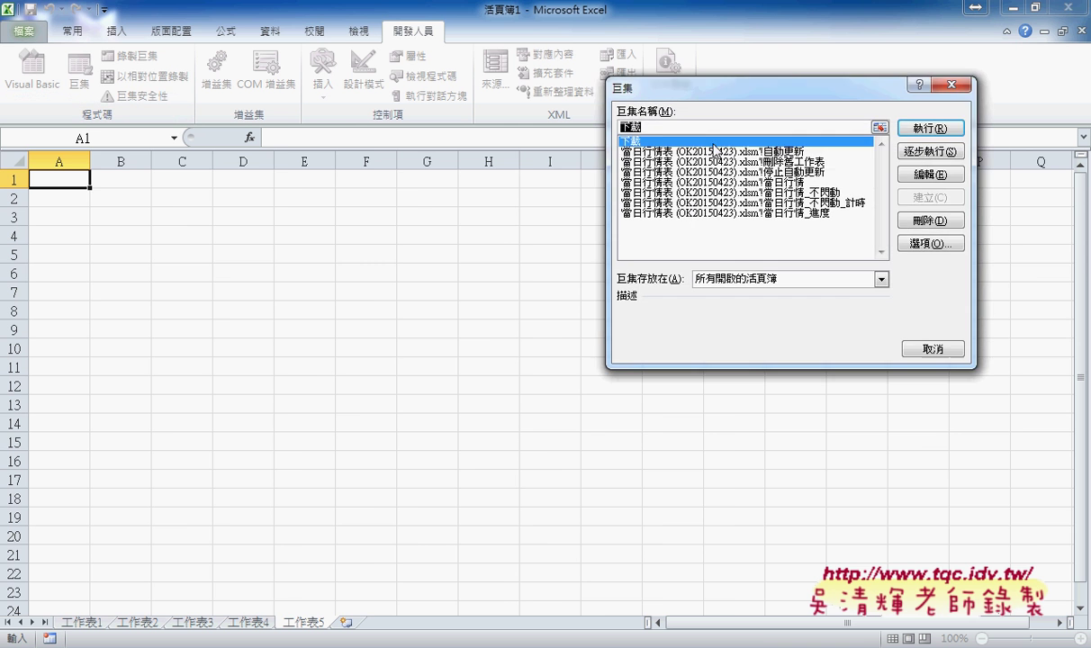
{"action": "left_click", "coordinate": [930, 129]}
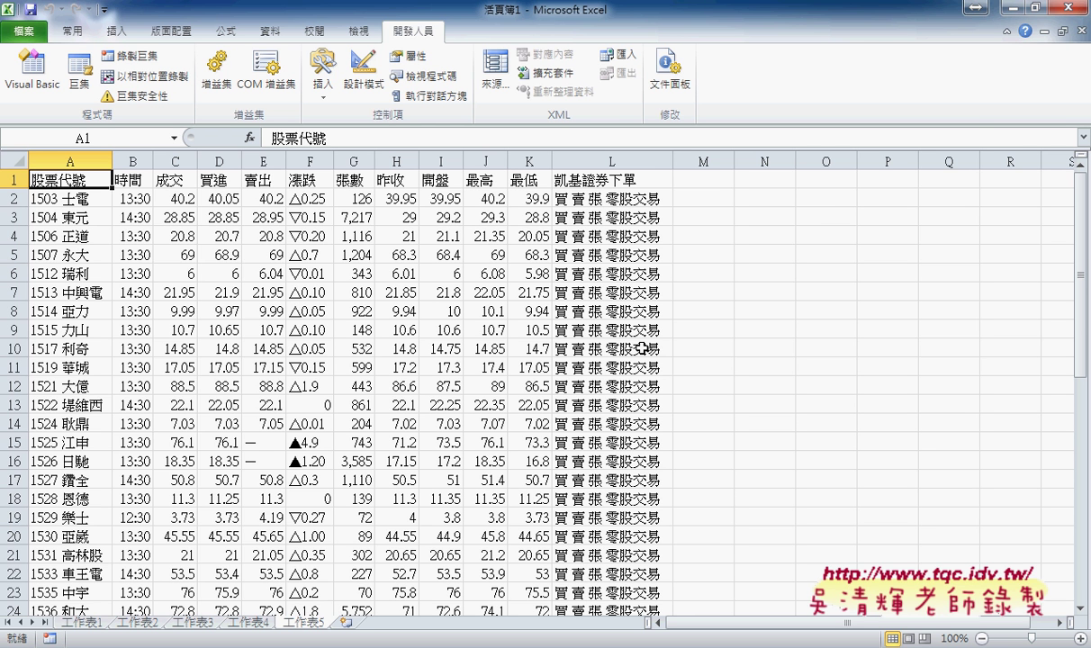
{"action": "left_click", "coordinate": [80, 72]}
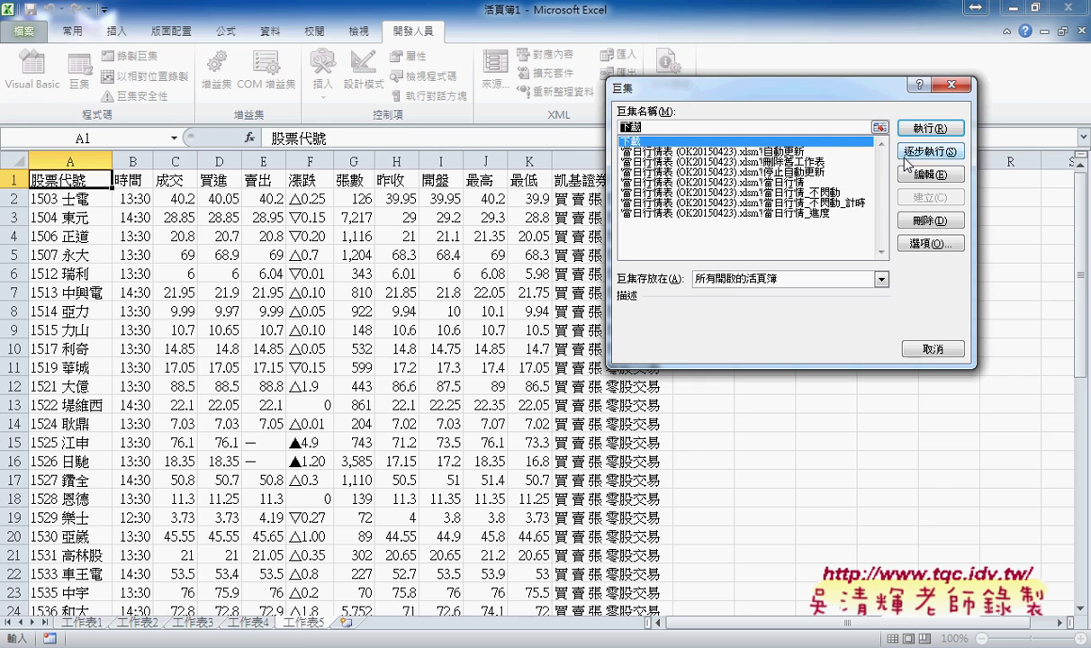
{"action": "left_click", "coordinate": [928, 174]}
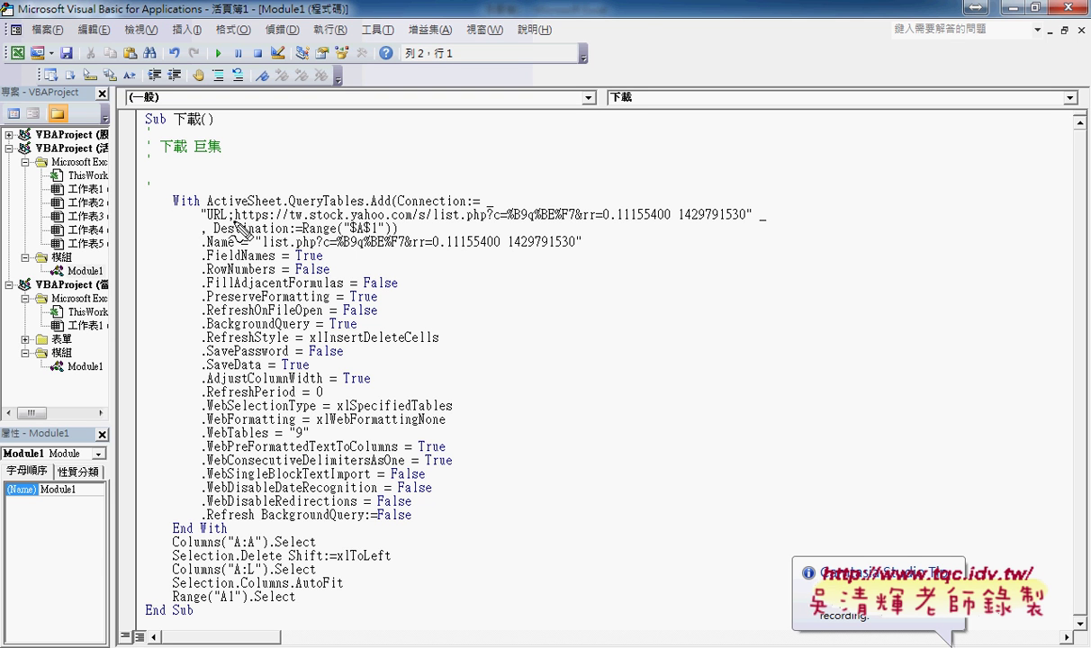
{"action": "mouse_move", "coordinate": [237, 220]}
{"action": "left_mouse_down"}
{"action": "mouse_move", "coordinate": [641, 230]}
{"action": "mouse_move", "coordinate": [583, 204]}
{"action": "mouse_move", "coordinate": [237, 219]}
{"action": "left_mouse_up"}
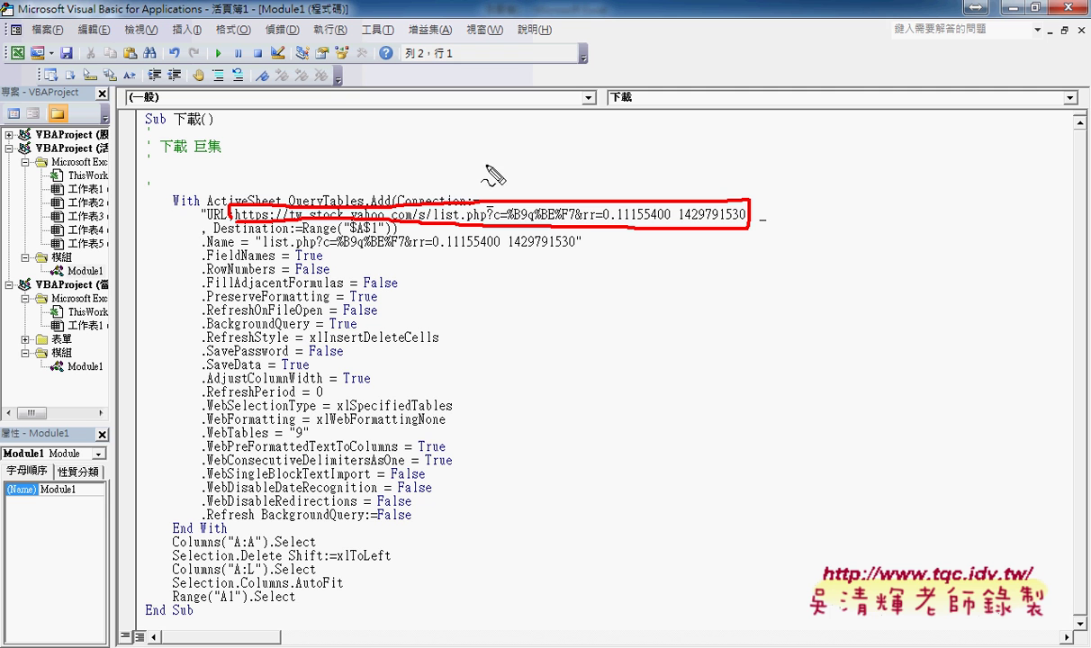
{"action": "left_click_drag", "start_coordinate": [491, 159], "coordinate": [506, 193]}
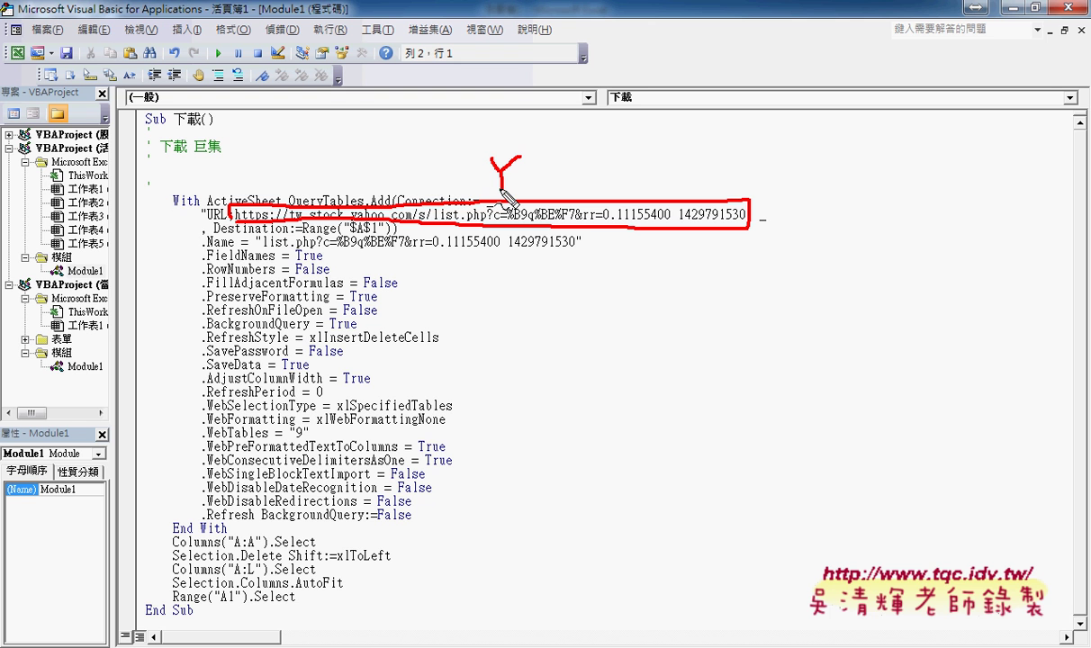
{"action": "left_click_drag", "start_coordinate": [199, 253], "coordinate": [582, 255]}
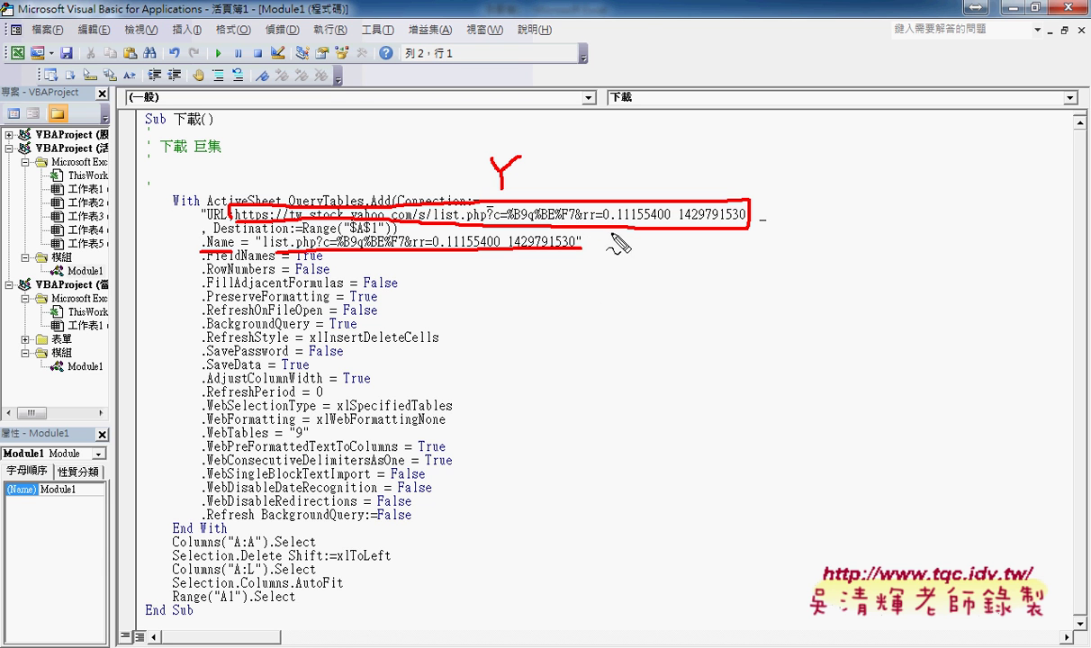
{"action": "mouse_move", "coordinate": [620, 231]}
{"action": "left_mouse_down"}
{"action": "mouse_move", "coordinate": [597, 248]}
{"action": "mouse_move", "coordinate": [621, 249]}
{"action": "left_mouse_up"}
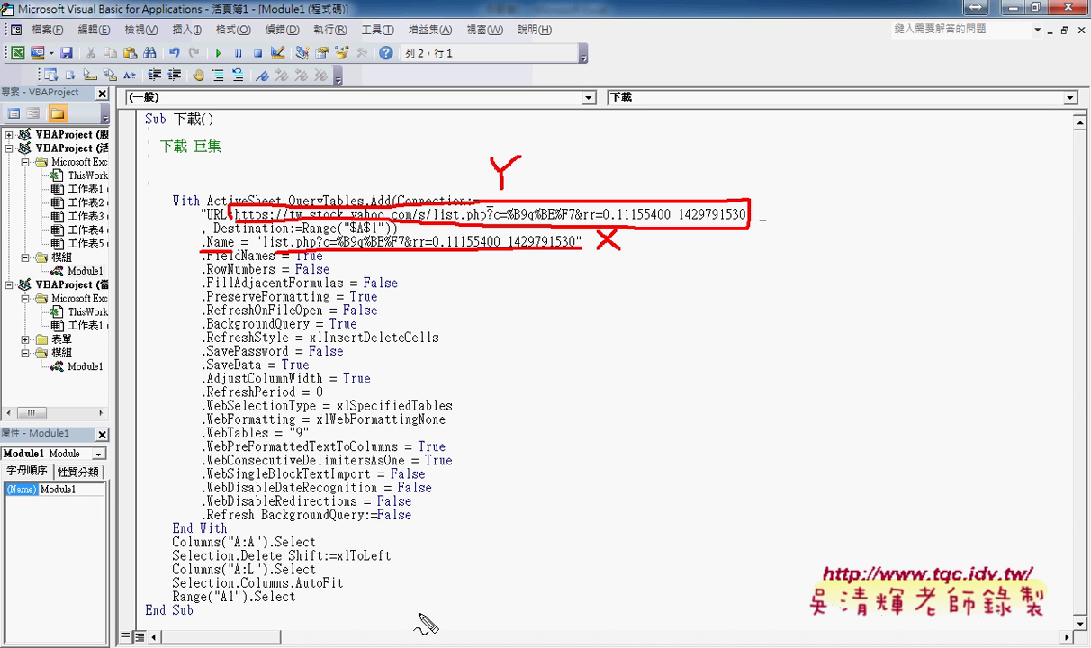
{"action": "key", "text": "Escape"}
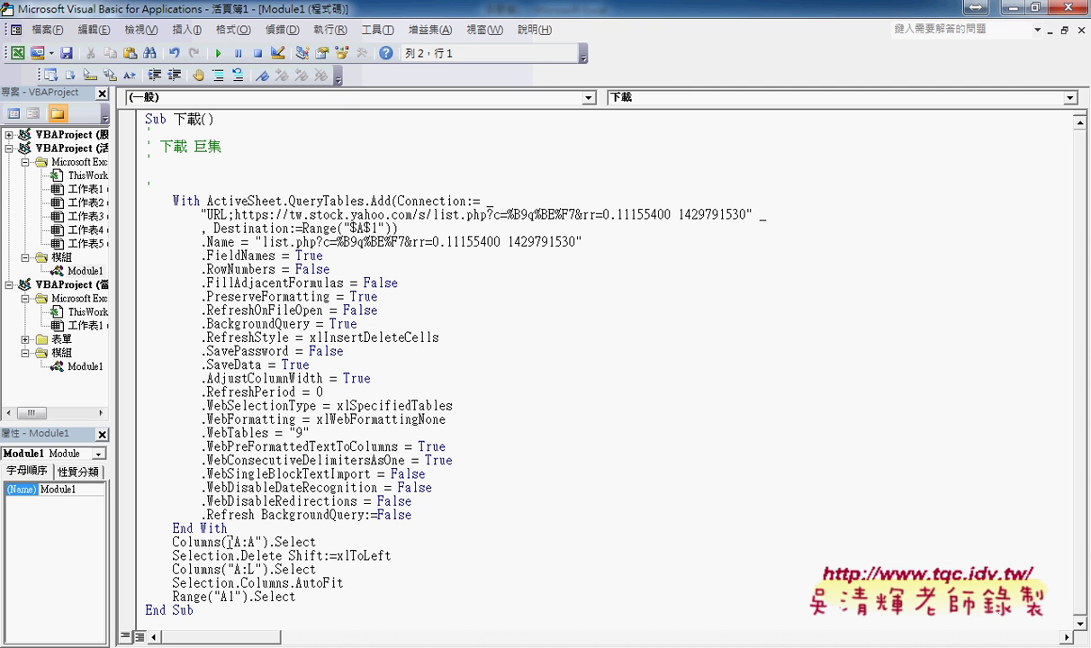
Merge the Select and Selection.Delete lines into Columns("A:A").Delete, dropping Shift:=xlToLeft.
{"action": "left_click", "coordinate": [167, 541]}
{"action": "left_click_drag", "start_coordinate": [168, 541], "coordinate": [315, 541]}
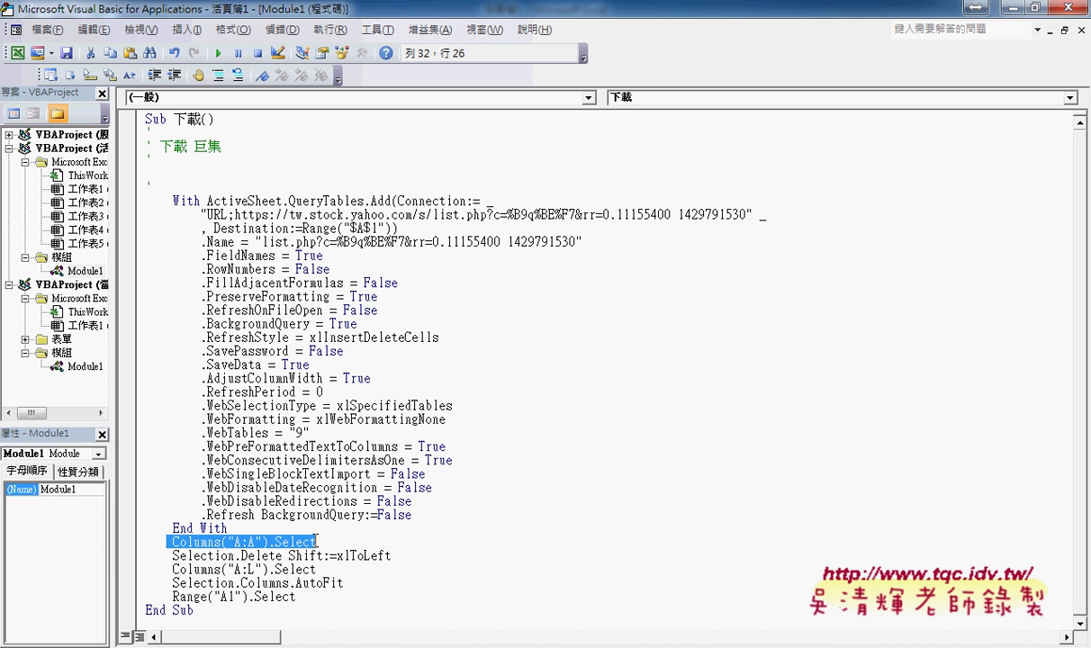
{"action": "left_click_drag", "start_coordinate": [314, 541], "coordinate": [393, 557]}
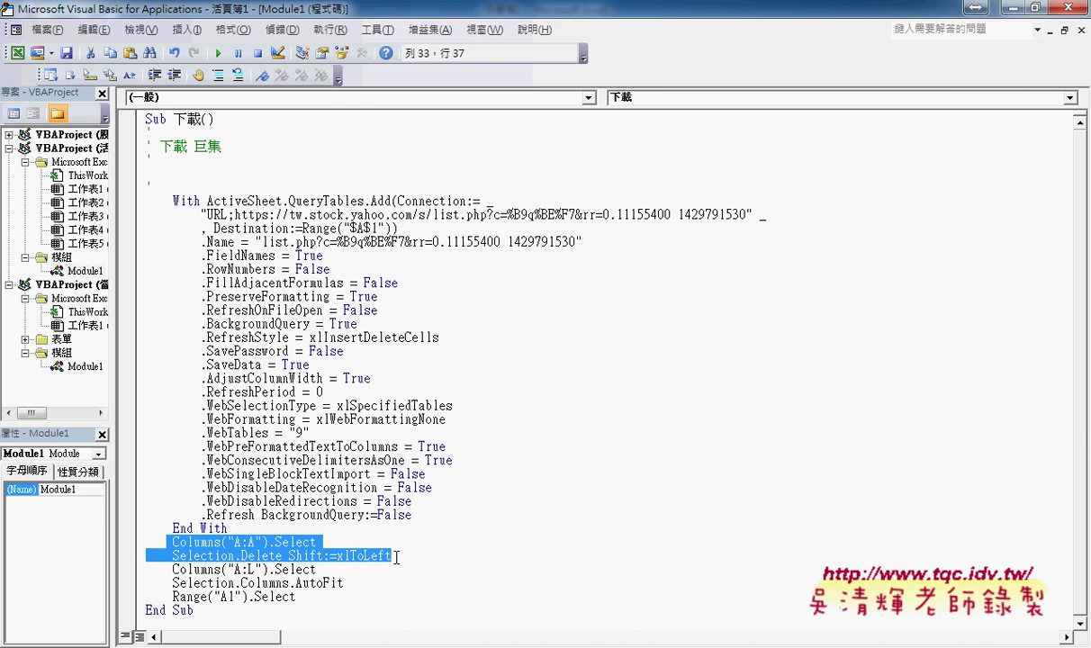
{"action": "left_click", "coordinate": [271, 542]}
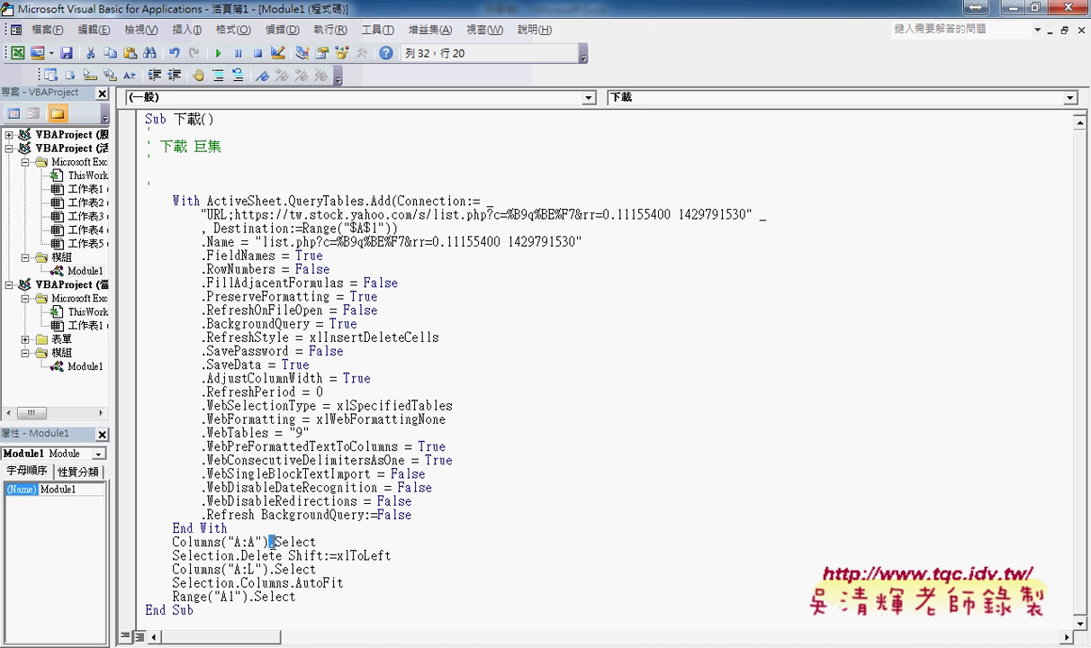
{"action": "left_click_drag", "start_coordinate": [270, 542], "coordinate": [237, 556]}
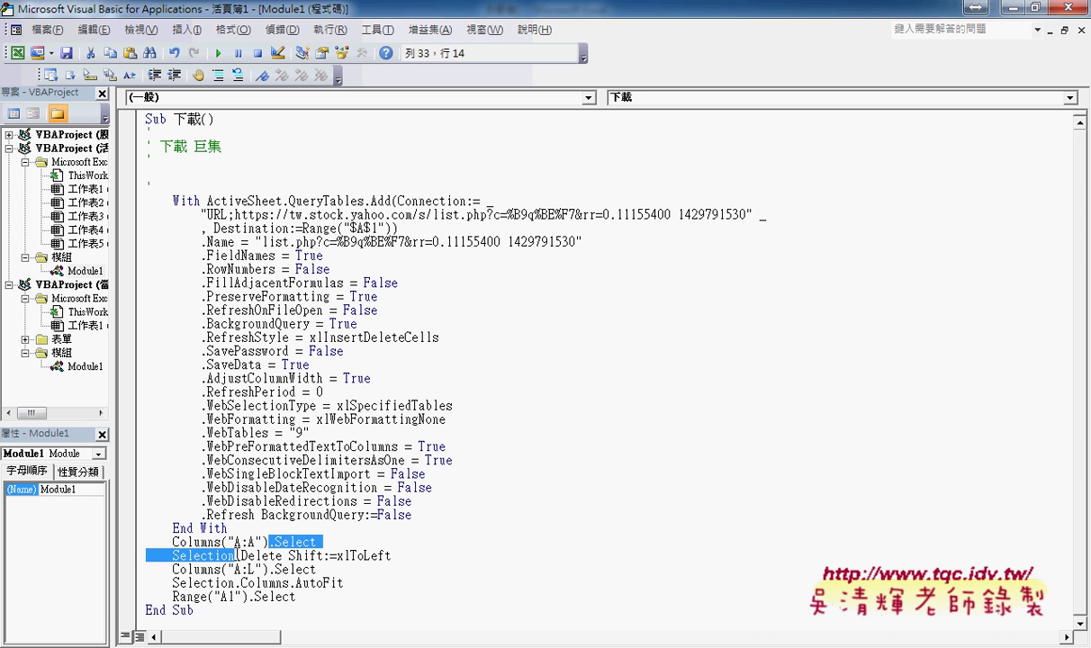
{"action": "key", "text": "Delete"}
{"action": "key", "text": "Right"}
{"action": "key", "text": "Right"}
{"action": "key", "text": "Right"}
{"action": "key", "text": "Right"}
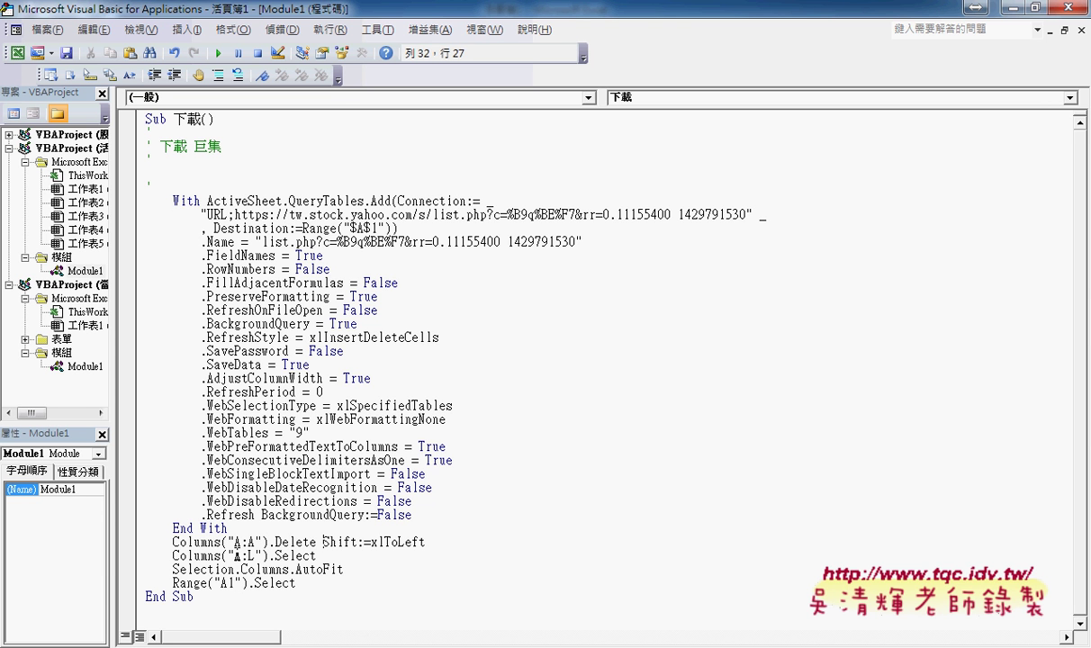
{"action": "key", "text": "Left"}
{"action": "key", "text": "shift+End"}
{"action": "key", "text": "Delete"}
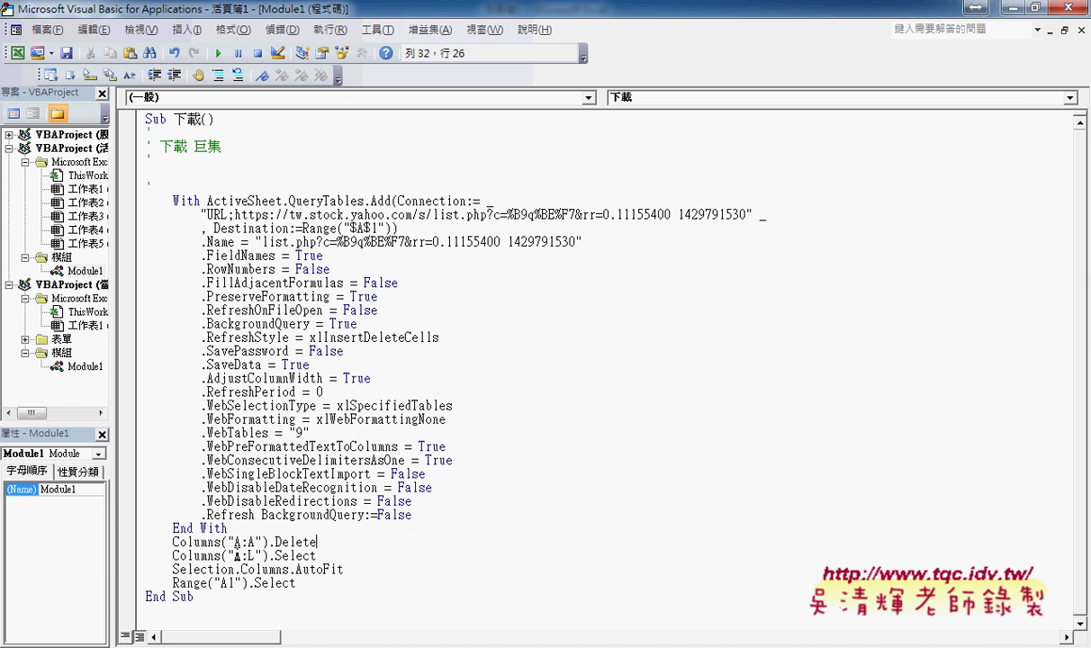
{"action": "key", "text": "Left"}
{"action": "key", "text": "Left"}
Change the statement to Columns(1).Delete, add a blank line after it, and highlight the AutoFit lines.
{"action": "key", "text": "ctrl+Left"}
{"action": "key", "text": "ctrl+Left"}
{"action": "key", "text": "ctrl+Left"}
{"action": "left_click_drag", "start_coordinate": [313, 542], "coordinate": [179, 542]}
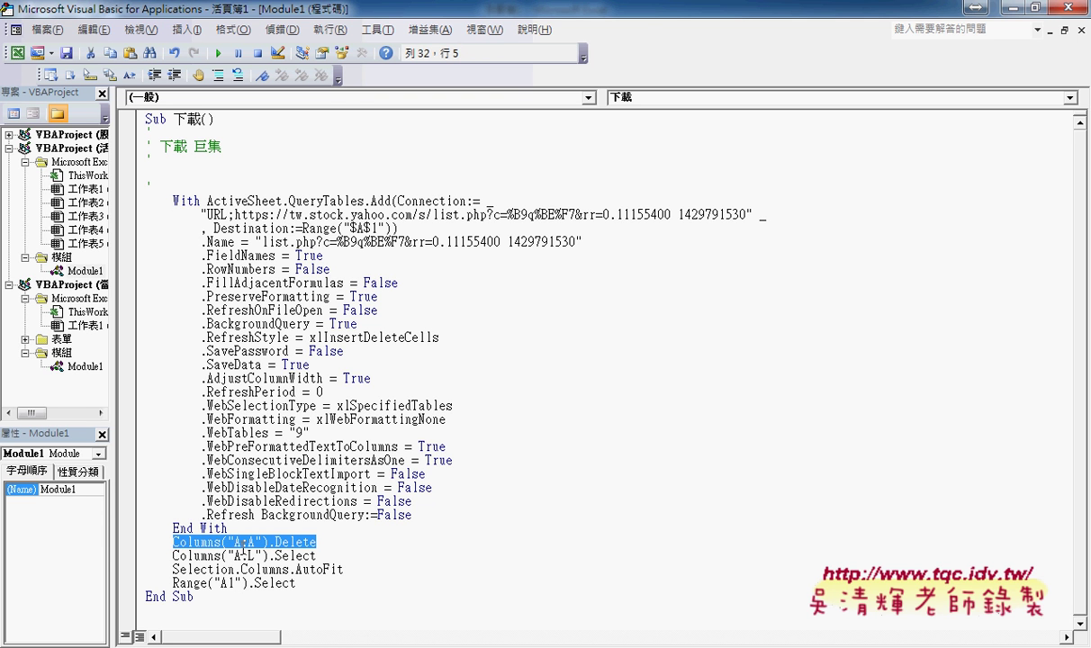
{"action": "left_click", "coordinate": [342, 546]}
{"action": "key", "text": "Return"}
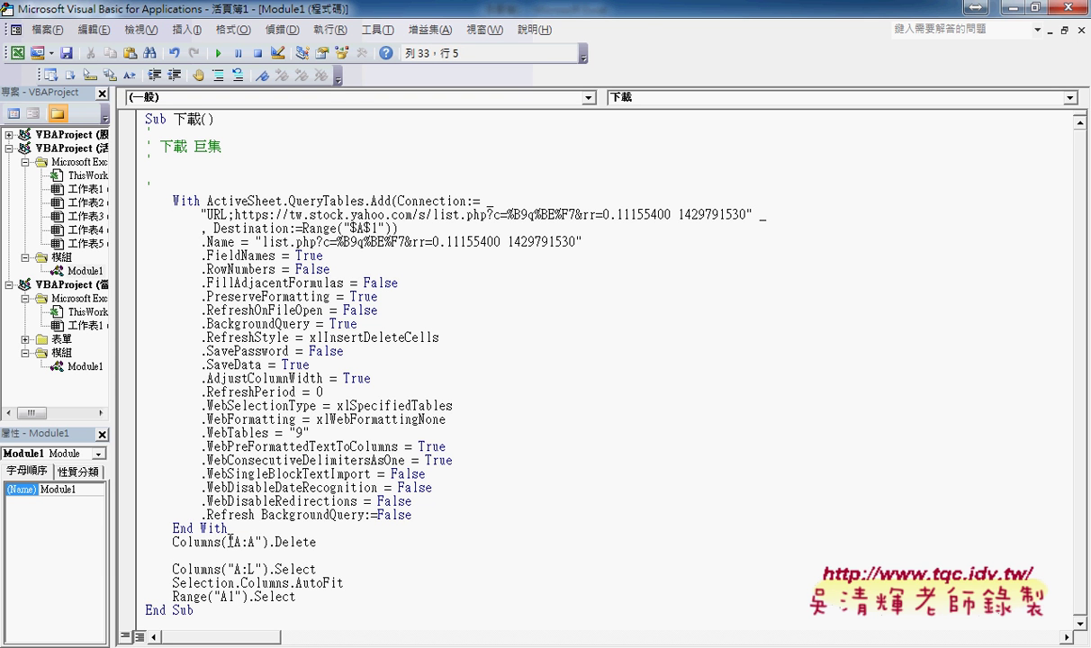
{"action": "left_click_drag", "start_coordinate": [227, 542], "coordinate": [261, 542]}
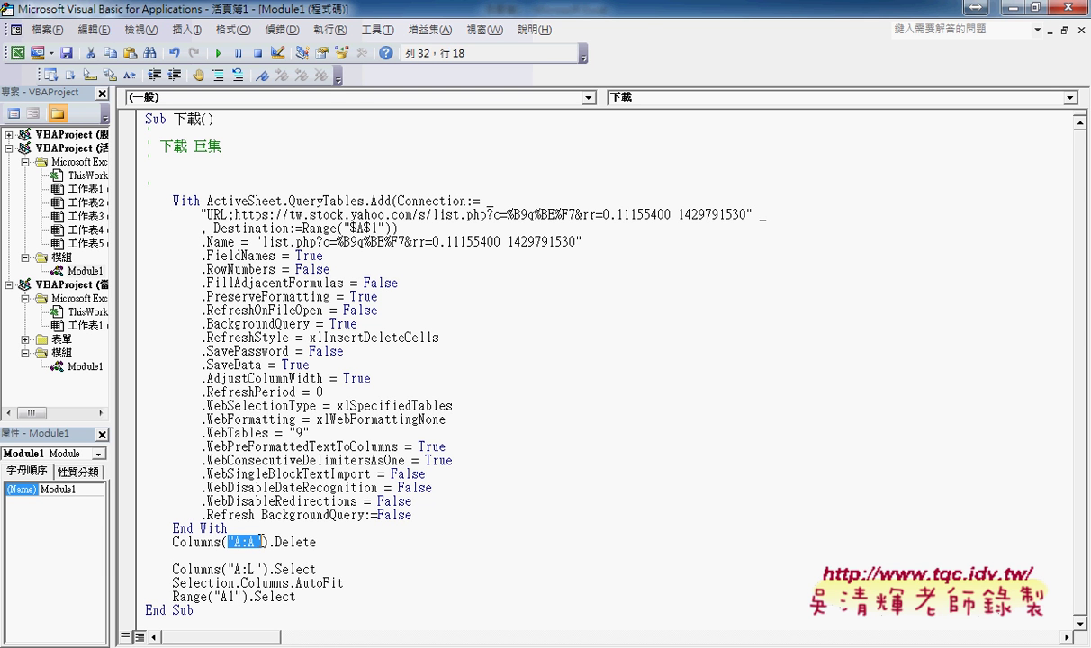
{"action": "type", "text": "1"}
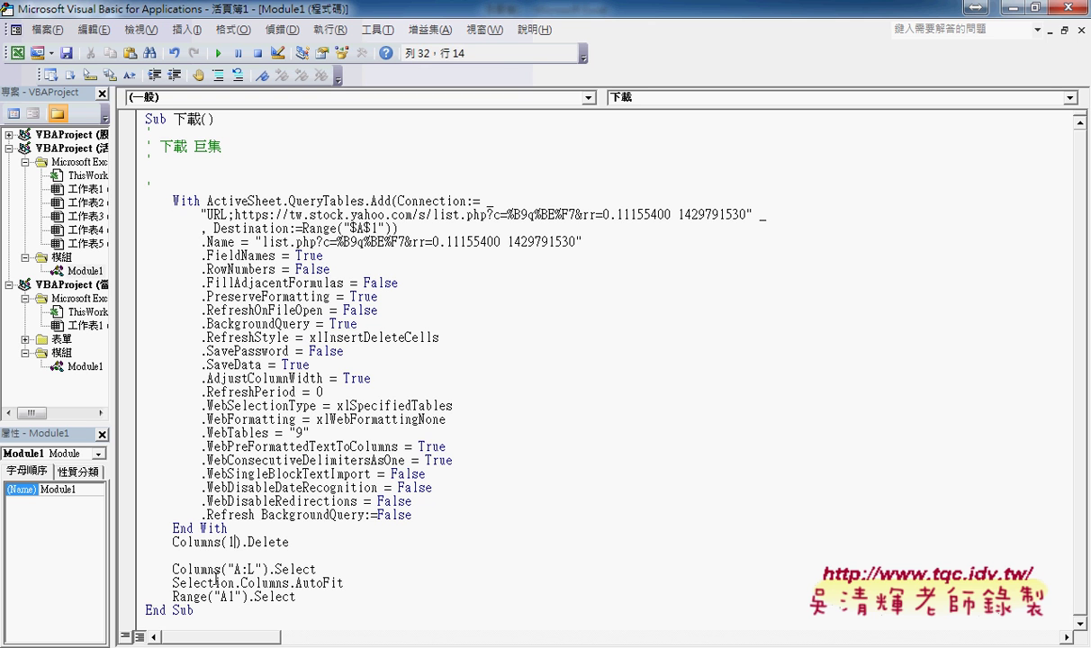
{"action": "left_click", "coordinate": [283, 569]}
{"action": "left_click_drag", "start_coordinate": [173, 569], "coordinate": [344, 584]}
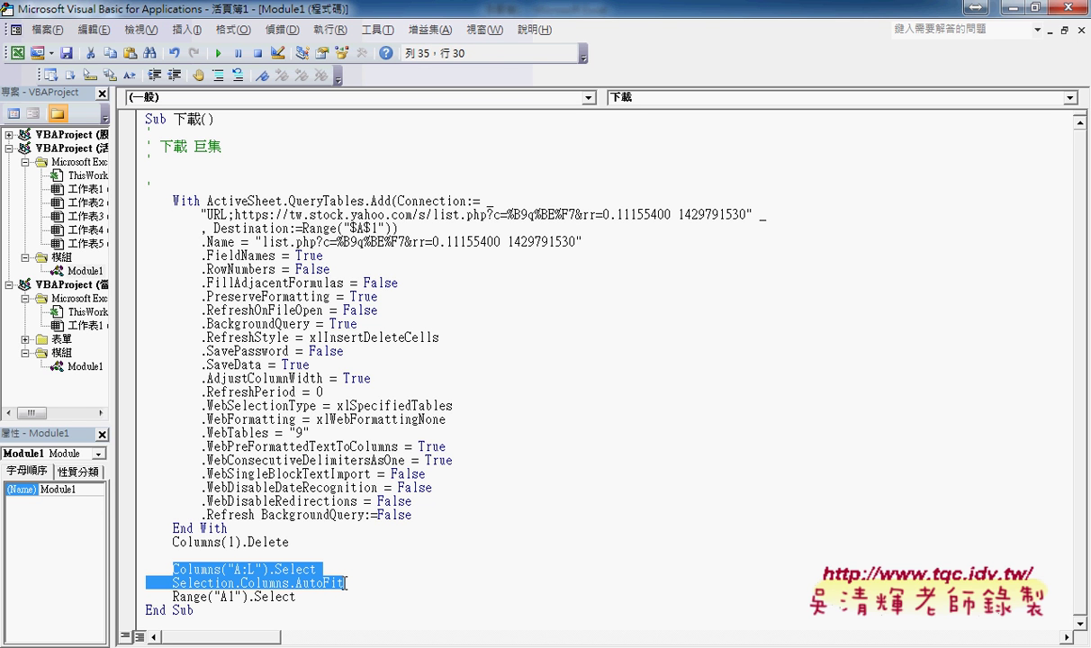
Delete the separate Select and Selection.Columns text so the line reads Columns("A:L").AutoFit, with a blank line below.
{"action": "left_click", "coordinate": [322, 583]}
{"action": "mouse_move", "coordinate": [275, 569]}
{"action": "left_mouse_down"}
{"action": "mouse_move", "coordinate": [297, 569]}
{"action": "mouse_move", "coordinate": [288, 583]}
{"action": "left_mouse_up"}
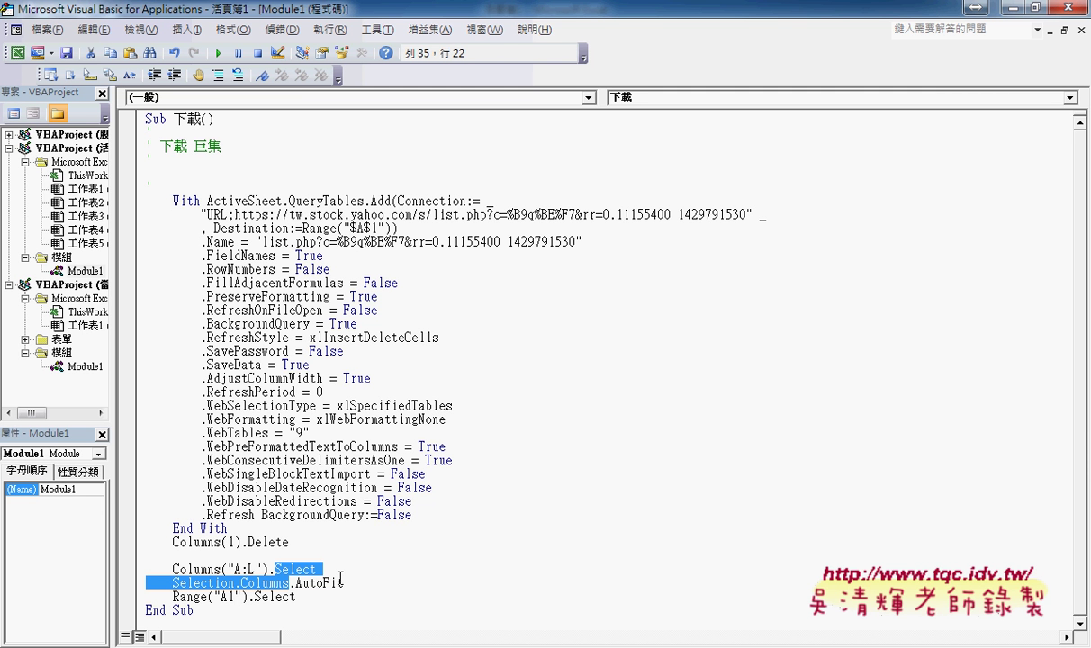
{"action": "key", "text": "Delete"}
{"action": "key", "text": "Delete"}
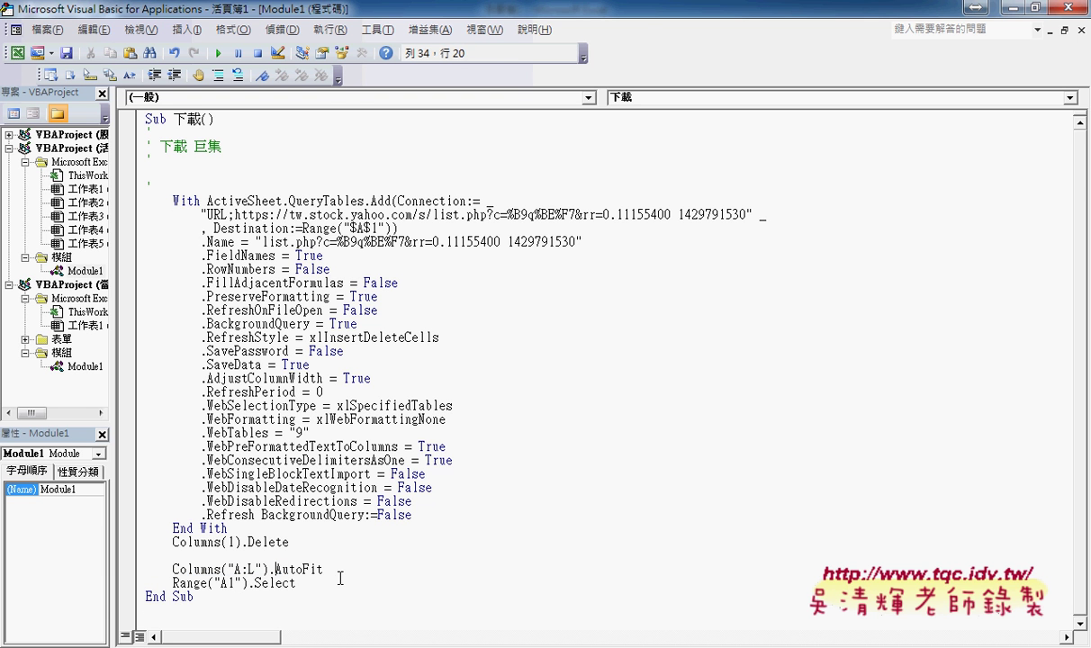
{"action": "key", "text": "End"}
{"action": "key", "text": "Return"}
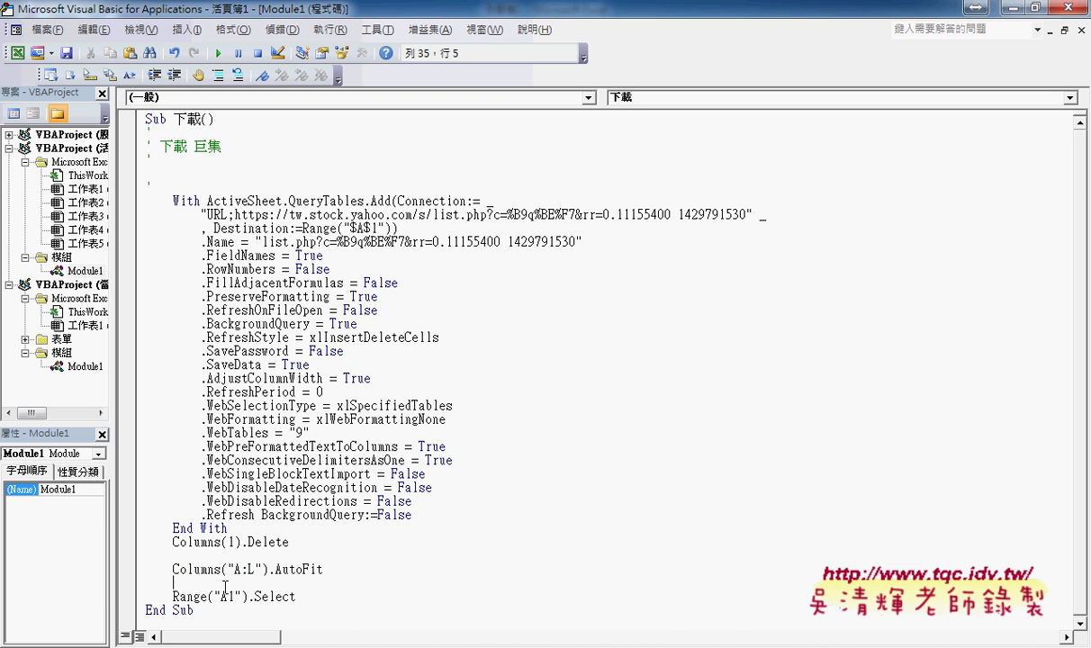
{"action": "left_click", "coordinate": [255, 568]}
{"action": "left_click_drag", "start_coordinate": [323, 569], "coordinate": [174, 574]}
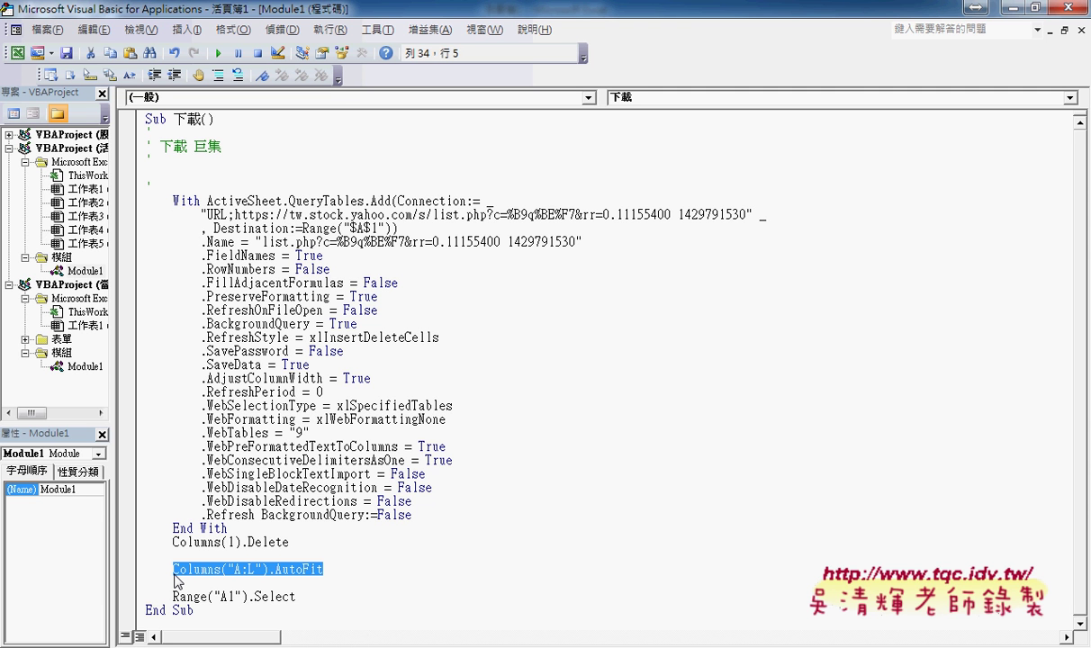
Add the comment '1. above the With block, fixing the compile error caused by an uncommented 1.
{"action": "left_click", "coordinate": [205, 597]}
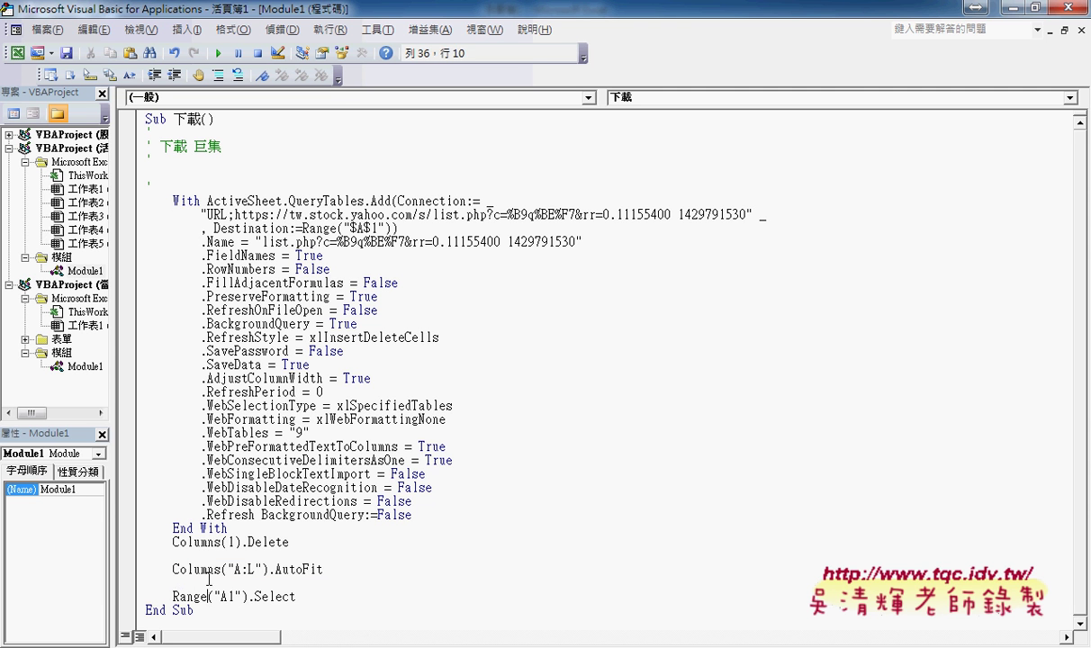
{"action": "left_click", "coordinate": [195, 186]}
{"action": "key", "text": "Tab"}
{"action": "key", "text": "Return"}
{"action": "key", "text": "Tab"}
{"action": "type", "text": "1"}
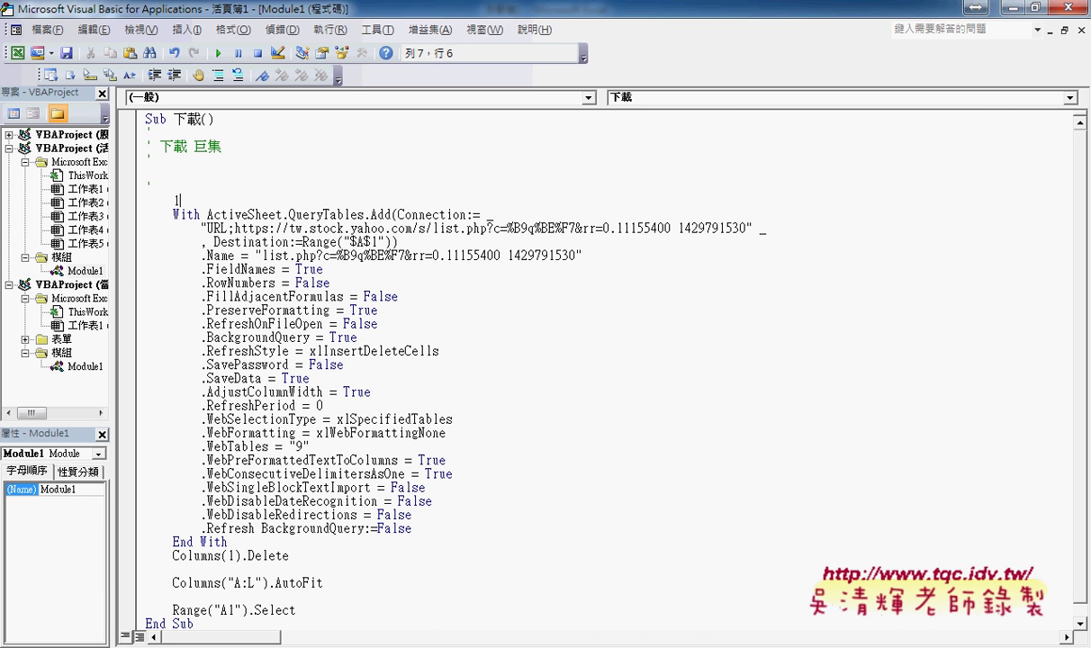
{"action": "type", "text": "."}
{"action": "left_click", "coordinate": [234, 522]}
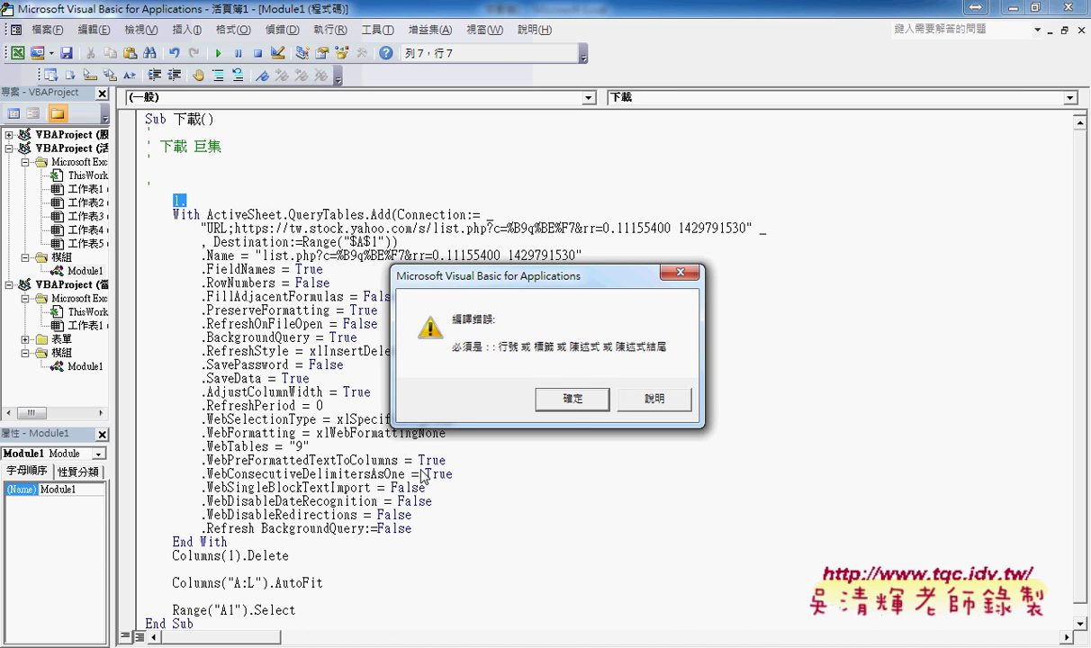
{"action": "left_click", "coordinate": [517, 379]}
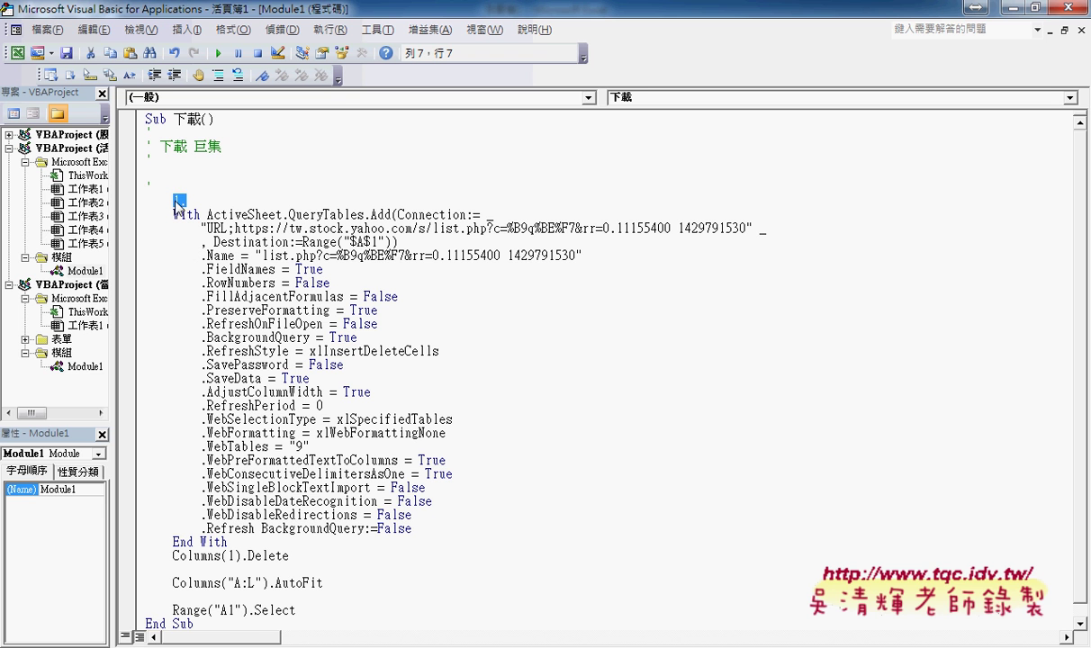
{"action": "key", "text": "BackSpace"}
{"action": "type", "text": "ㄊ"}
{"action": "key", "text": "BackSpace"}
{"action": "type", "text": "'1."}
Add comments '2. after End With, '3. above the AutoFit line and '4. above Range("A1").Select.
{"action": "left_click", "coordinate": [180, 323]}
{"action": "key", "text": "Down"}
{"action": "key", "text": "Down"}
{"action": "key", "text": "Down"}
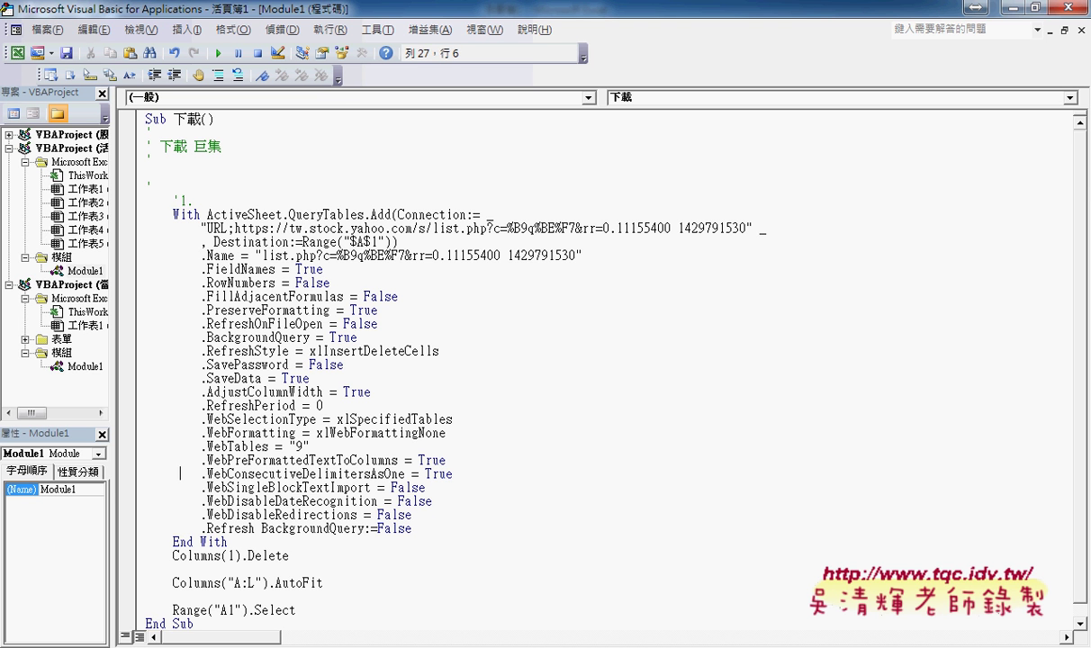
{"action": "key", "text": "Down"}
{"action": "key", "text": "Down"}
{"action": "key", "text": "Down"}
{"action": "key", "text": "End"}
{"action": "key", "text": "Return"}
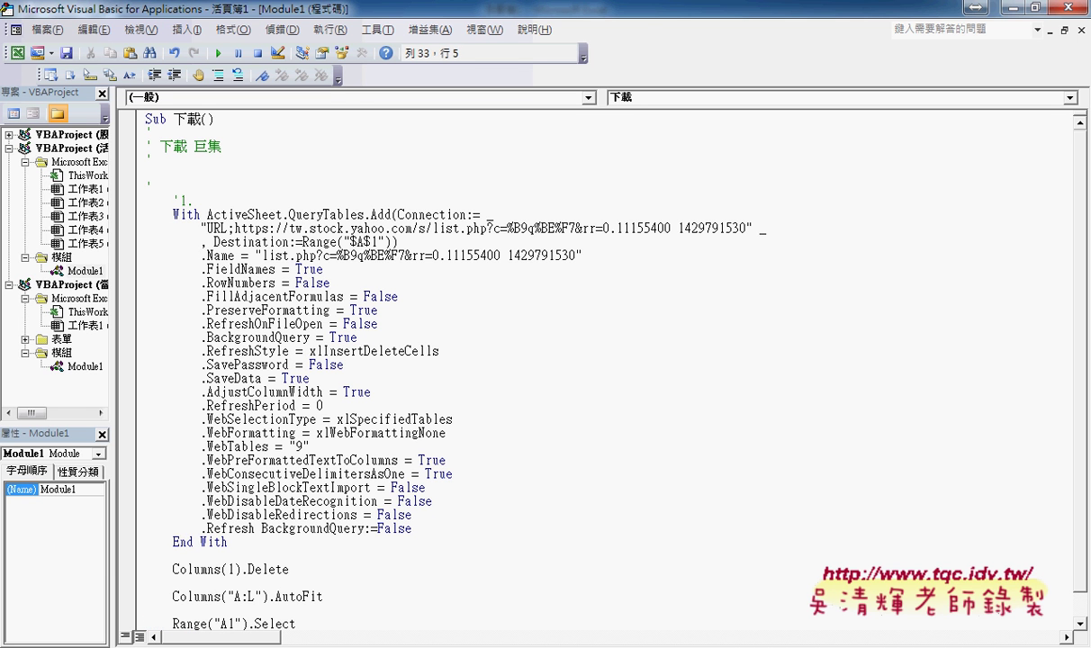
{"action": "type", "text": "'2."}
{"action": "key", "text": "Down"}
{"action": "key", "text": "Down"}
{"action": "type", "text": "'3."}
{"action": "key", "text": "Down"}
{"action": "key", "text": "Down"}
{"action": "type", "text": "'4."}
{"action": "key", "text": "Down"}
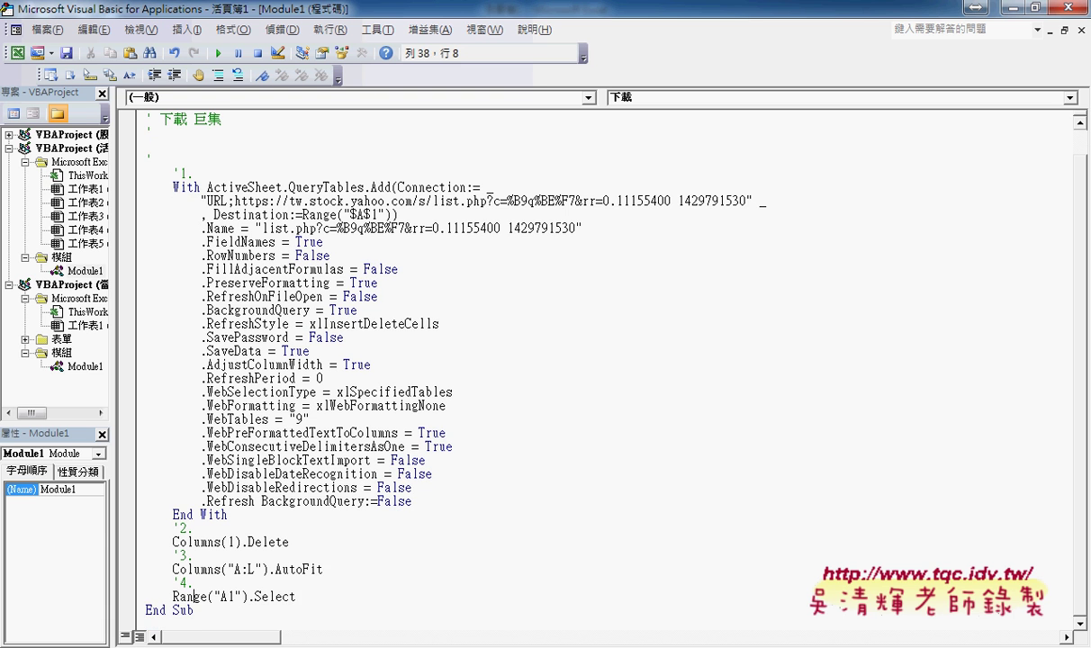
{"action": "mouse_move", "coordinate": [297, 597]}
{"action": "left_mouse_down"}
{"action": "mouse_move", "coordinate": [129, 565]}
{"action": "mouse_move", "coordinate": [270, 506]}
{"action": "left_mouse_up"}
{"action": "left_click", "coordinate": [340, 537]}
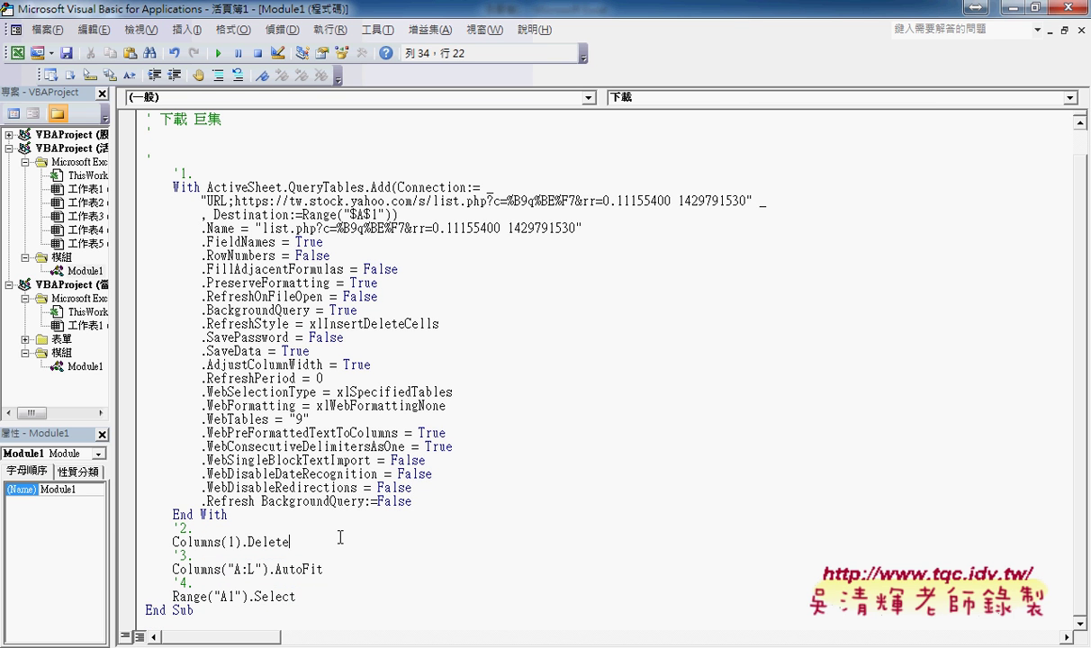